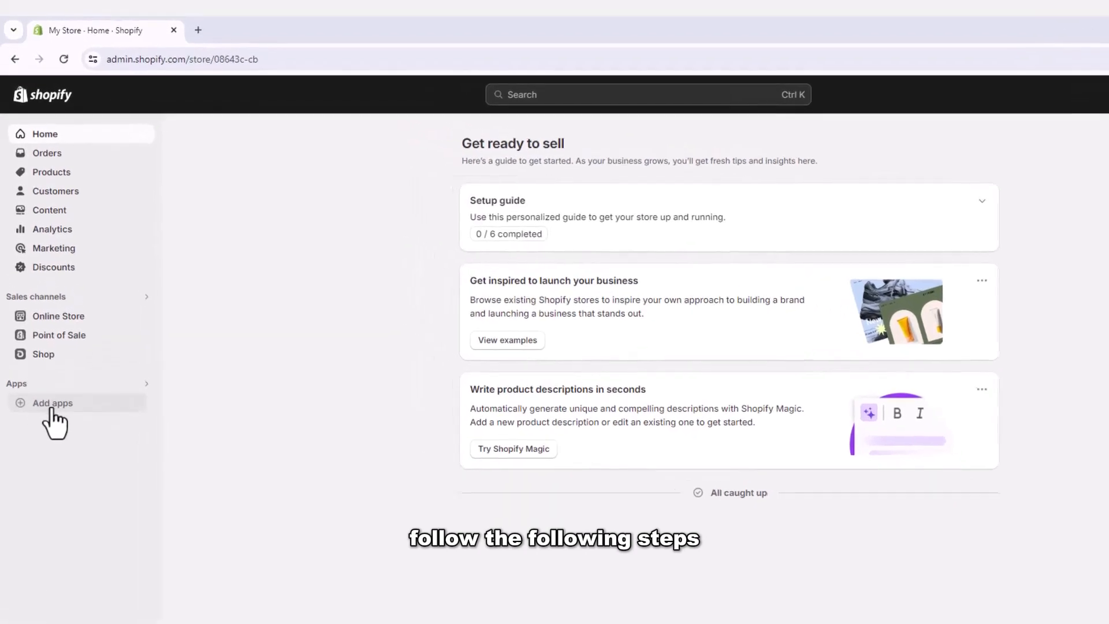
Step: Search the Shopify App Store for 'ebay' and open the Shopify Marketplace Connect listing
left_click(52, 404)
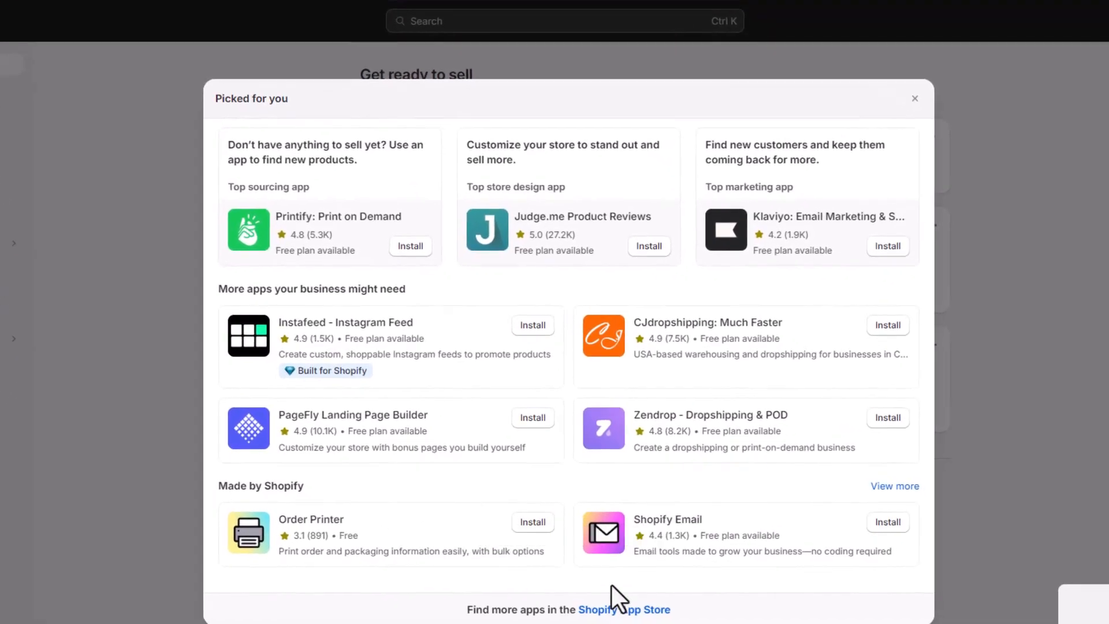
left_click(614, 611)
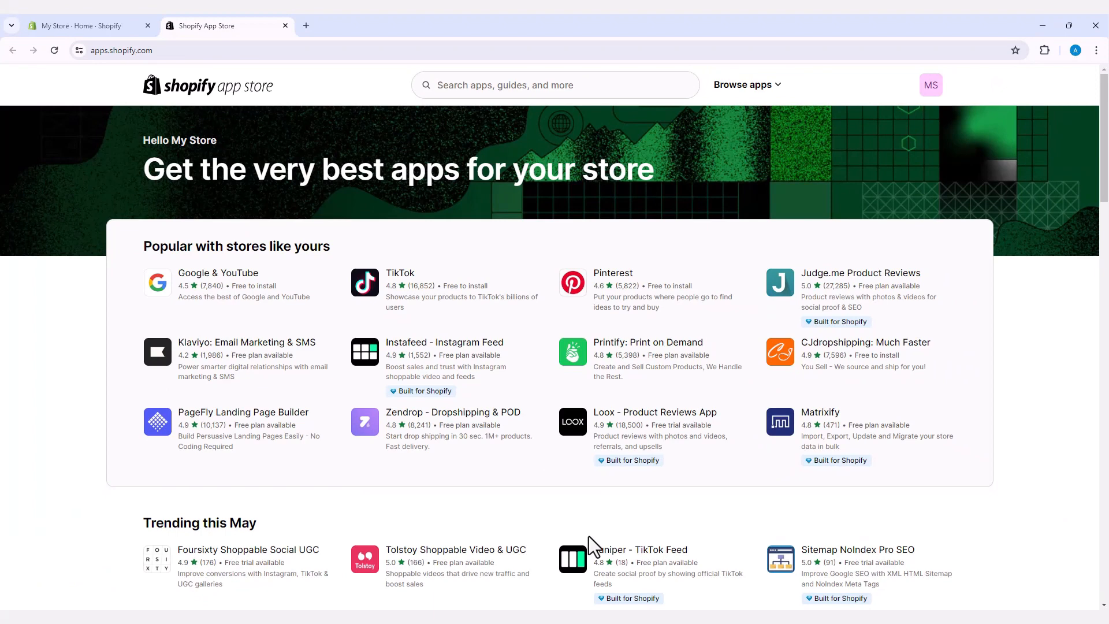
left_click(450, 88)
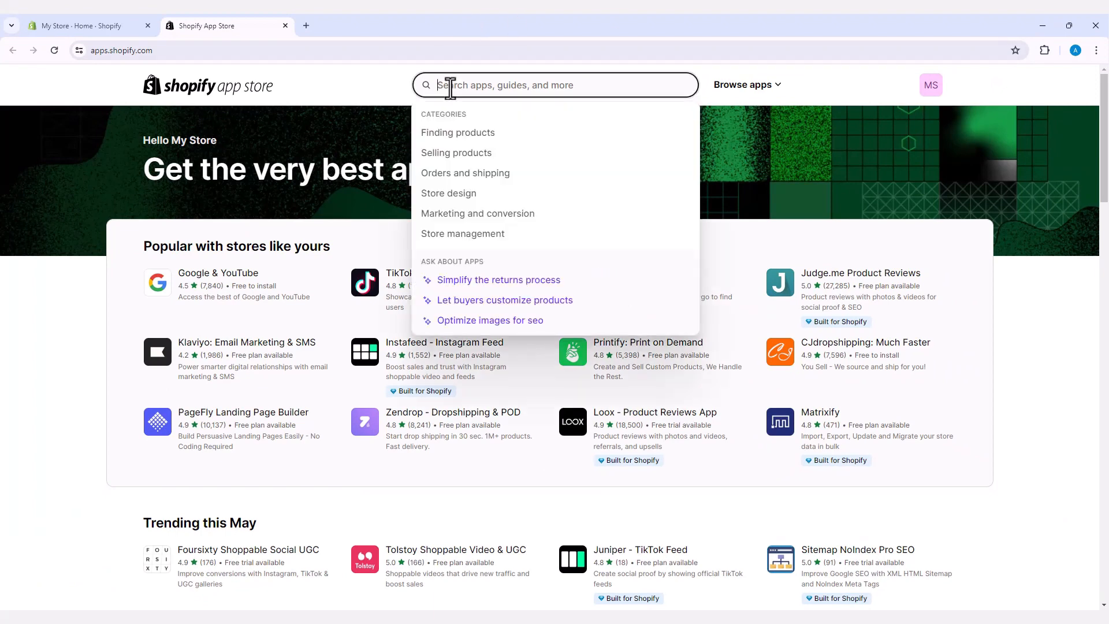
type("e")
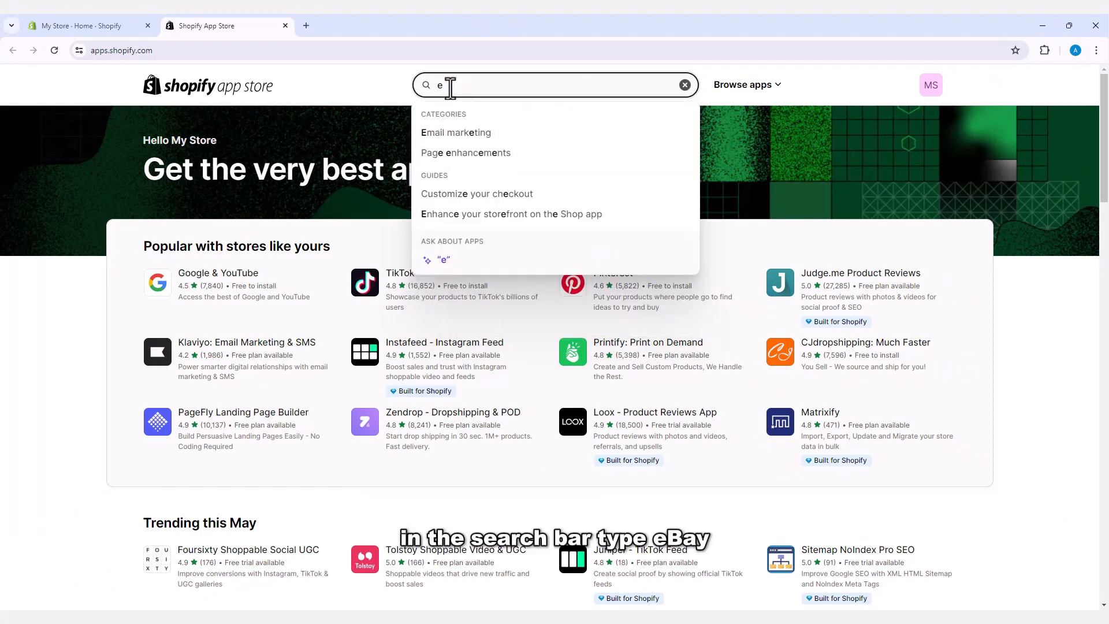
type("bay")
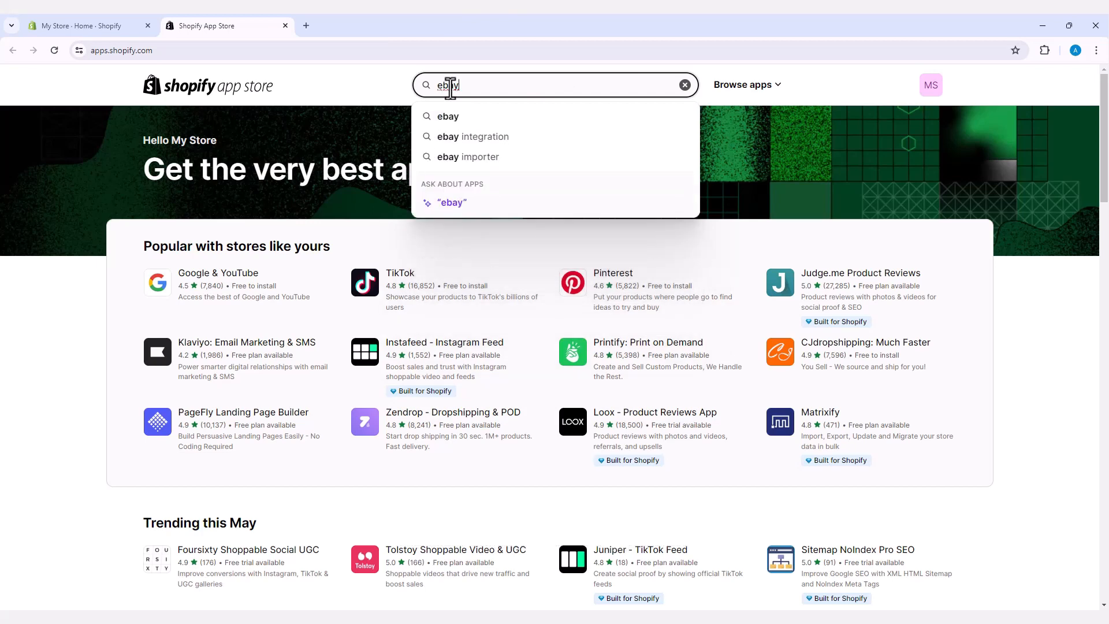
key("Return")
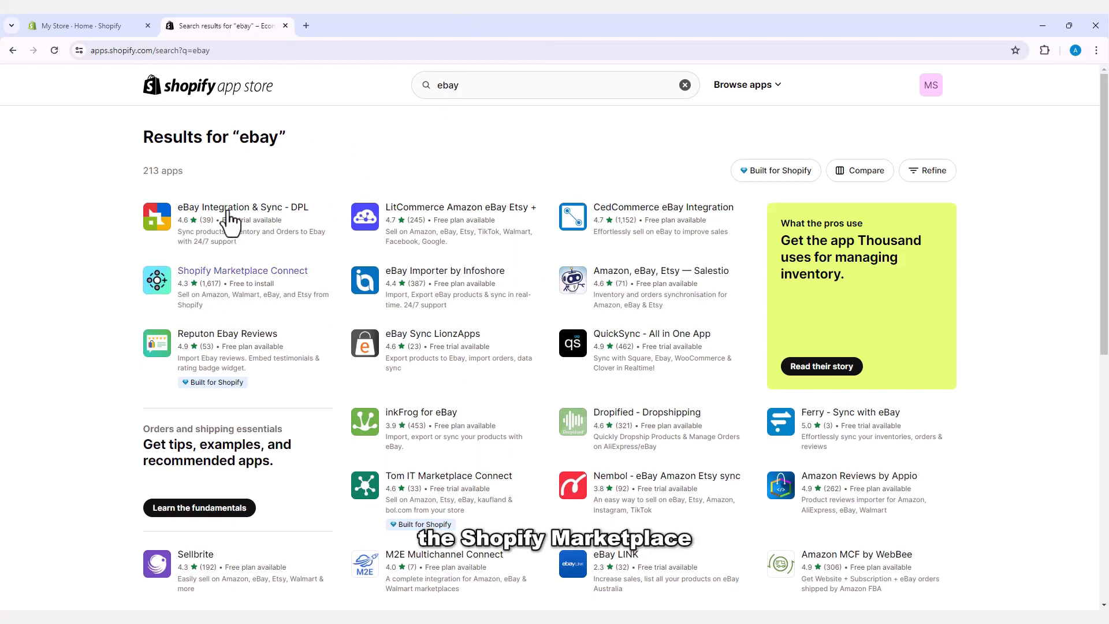
left_click(248, 271)
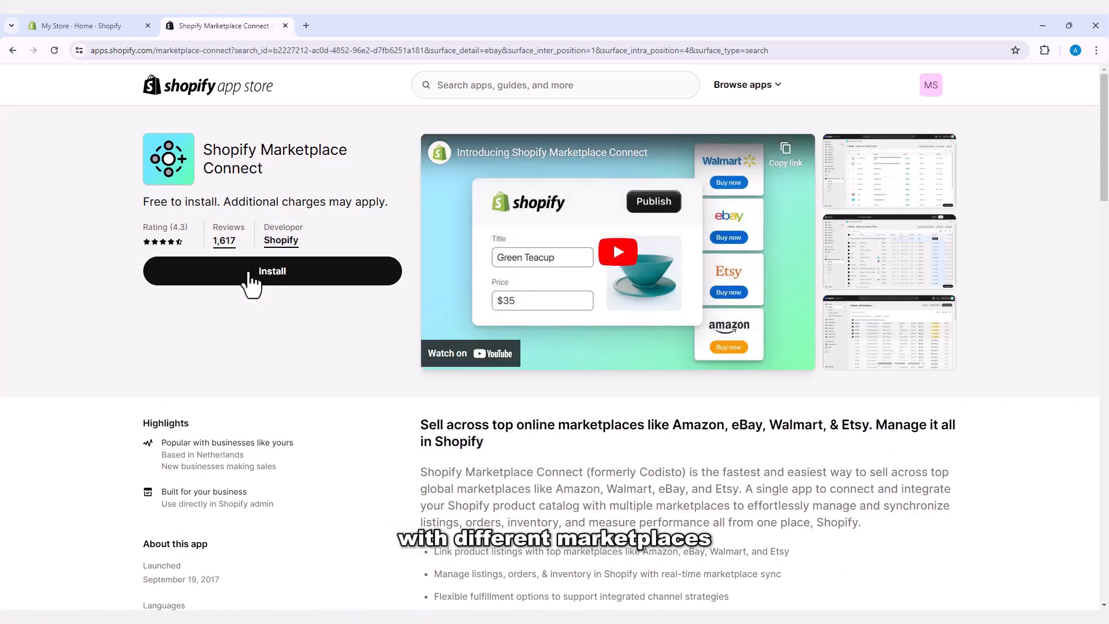
Step: Review Marketplace Connect's pricing and reviews, then start its installation
scroll(518, 475, "down", 2)
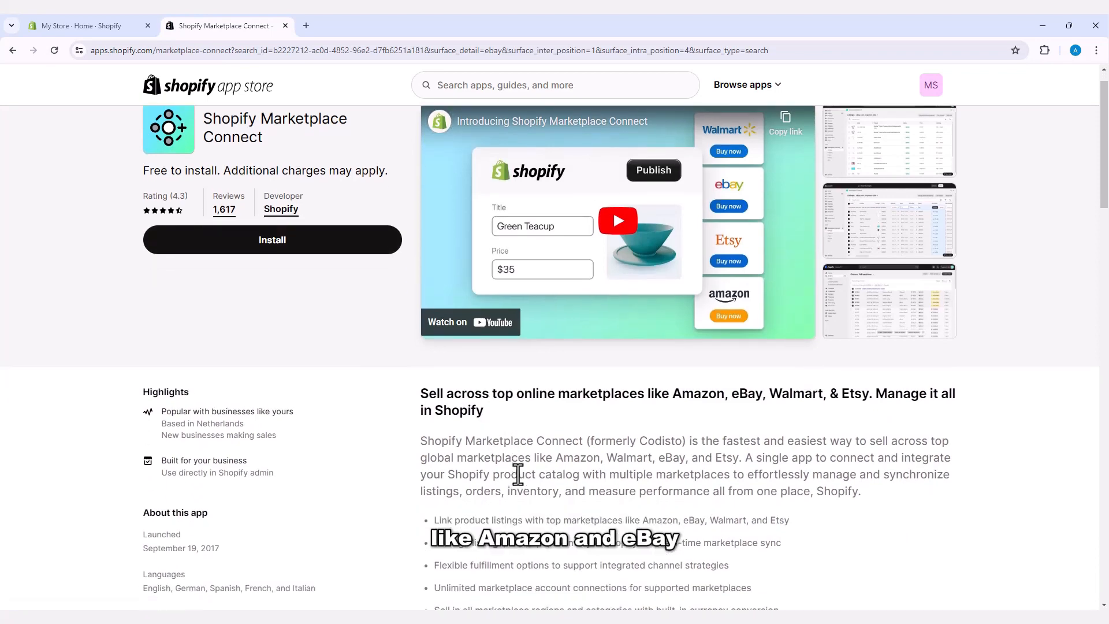
scroll(518, 473, "down", 6)
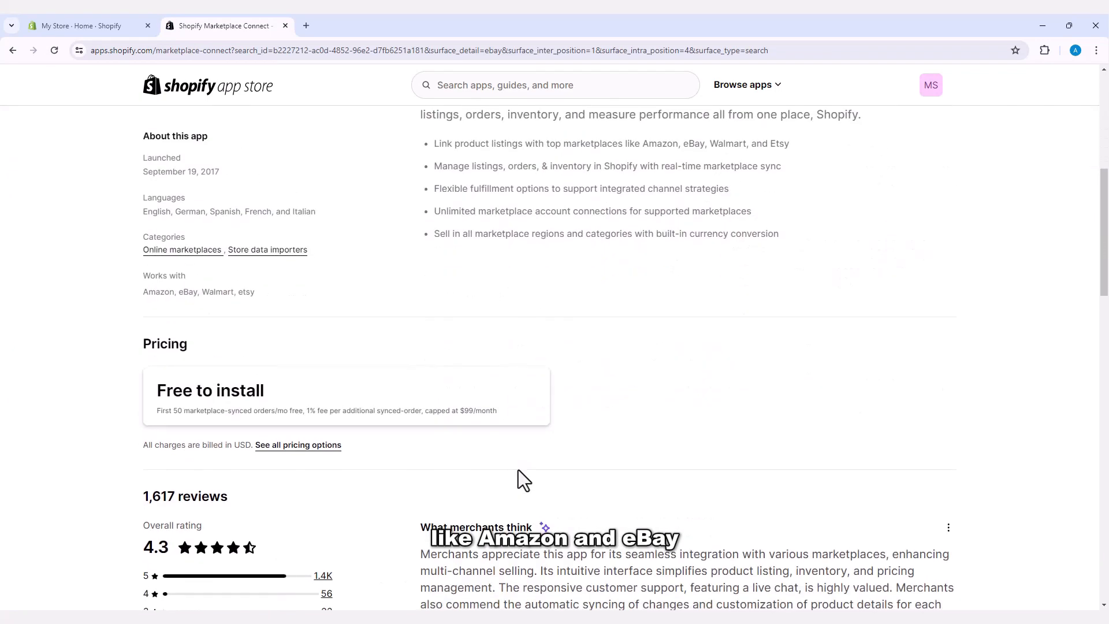
scroll(518, 470, "down", 6)
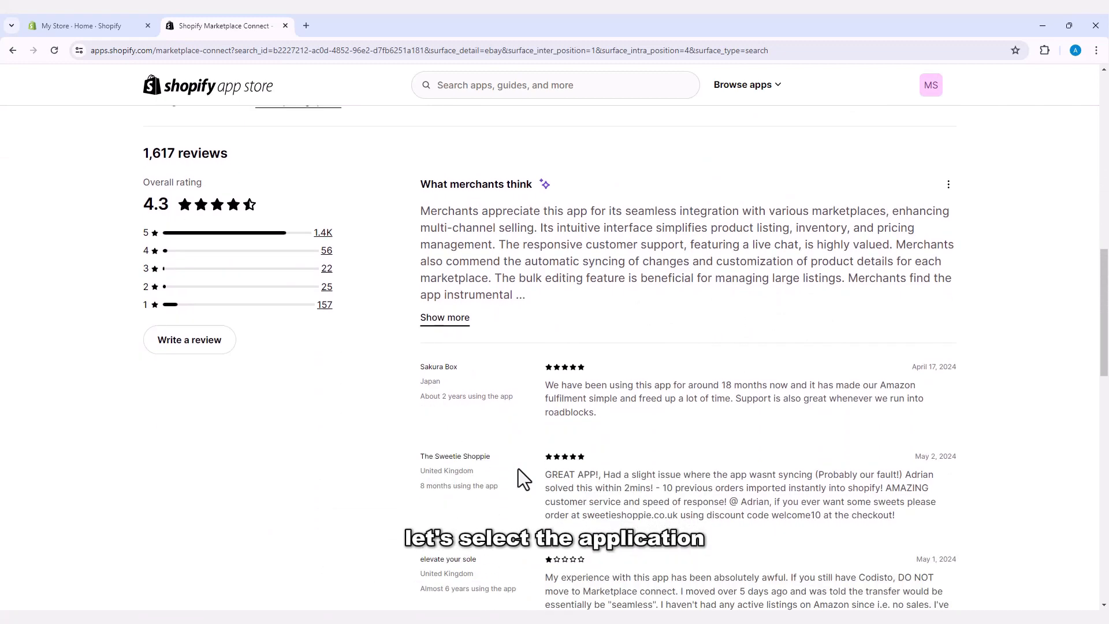
scroll(518, 469, "down", 6)
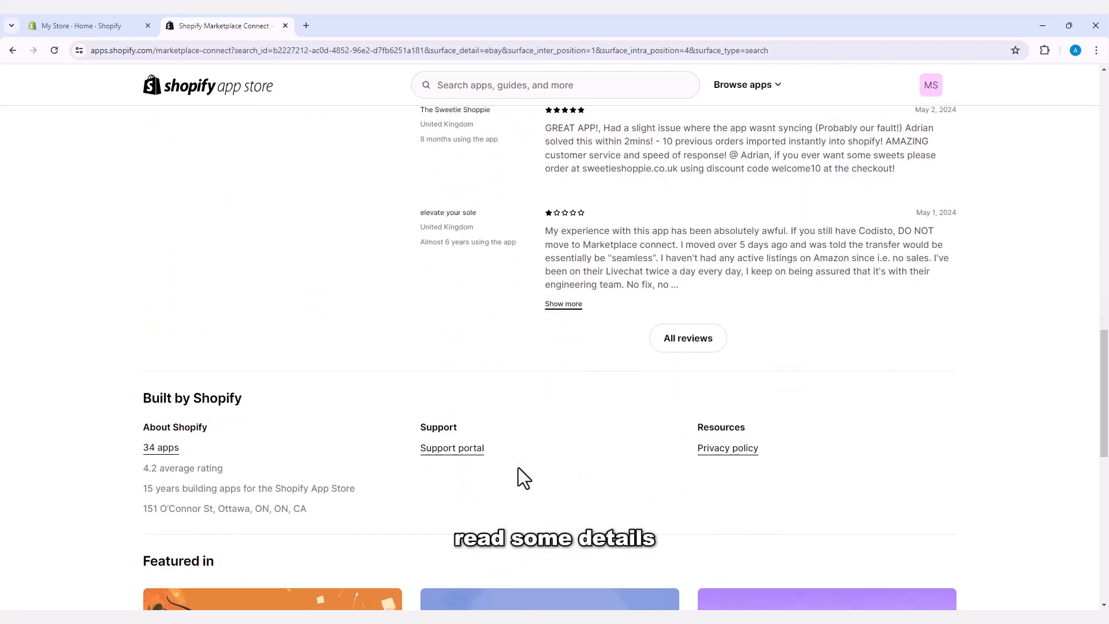
scroll(518, 467, "down", 3)
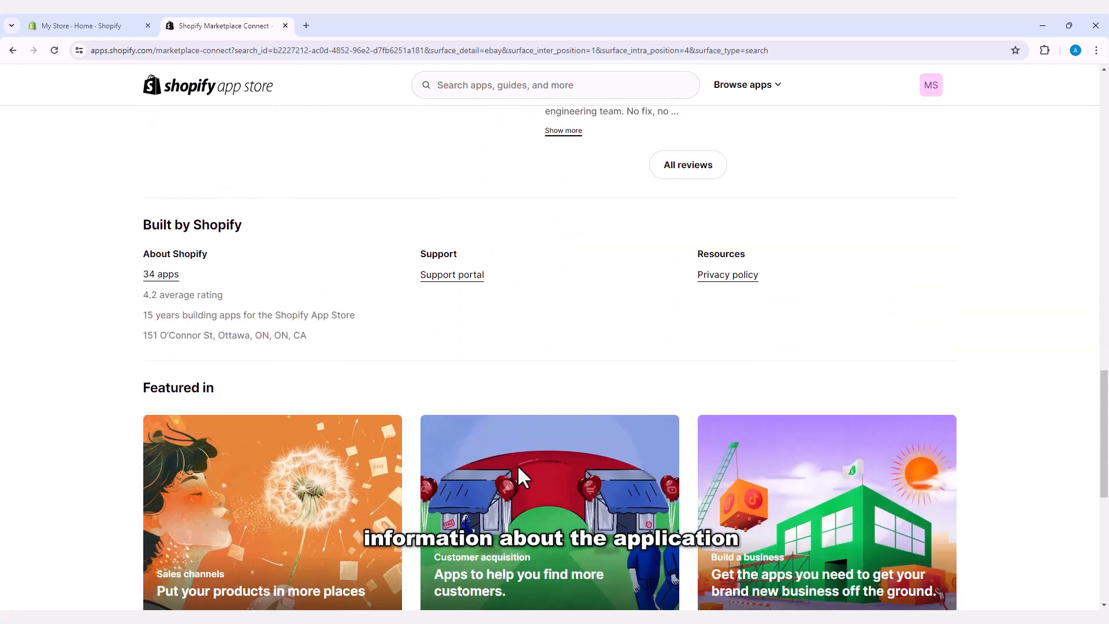
scroll(500, 422, "down", 3)
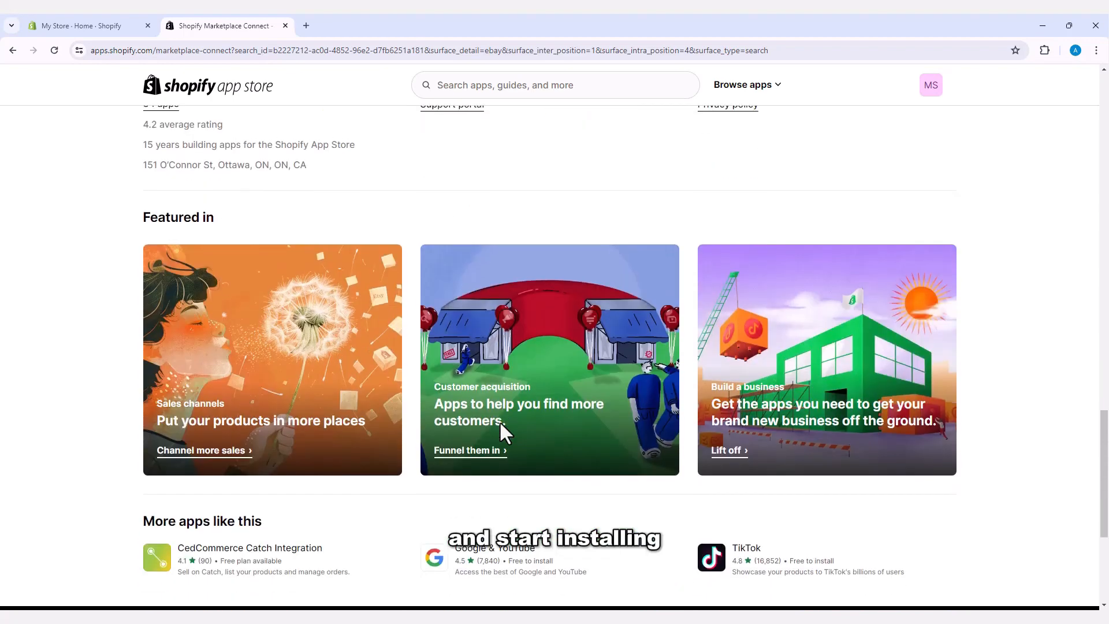
scroll(500, 423, "down", 2)
scroll(500, 424, "up", 3)
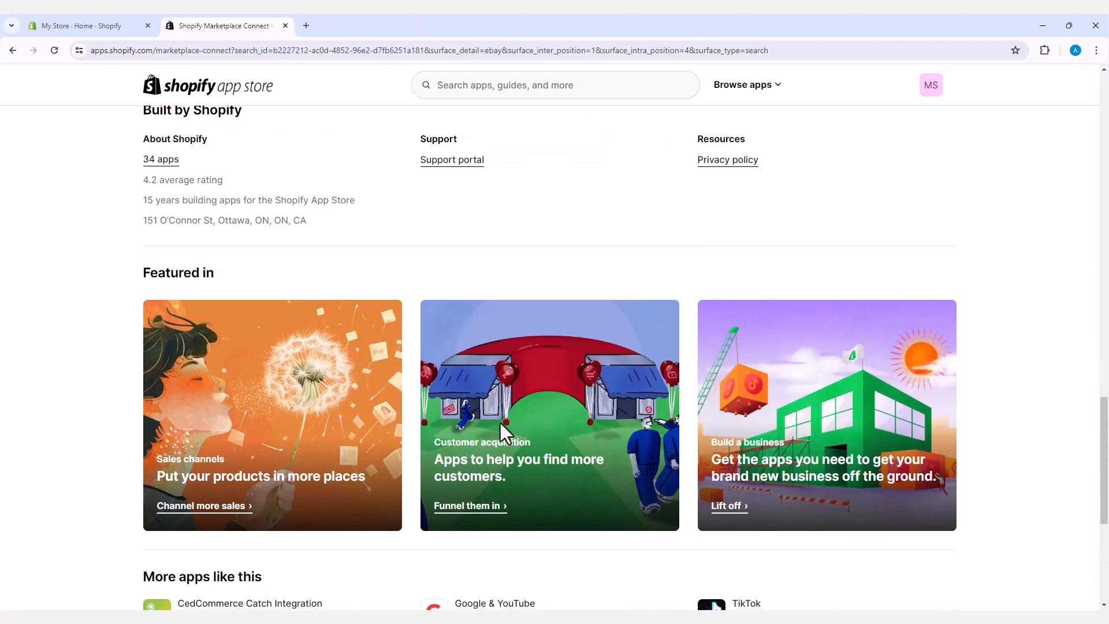
scroll(500, 423, "up", 15)
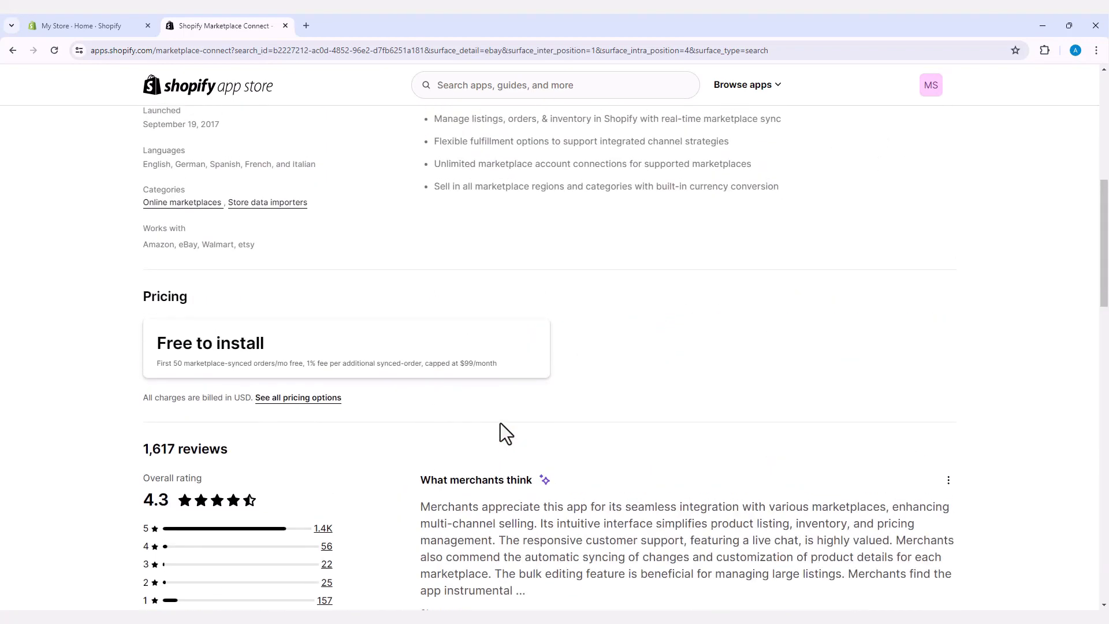
scroll(500, 423, "up", 8)
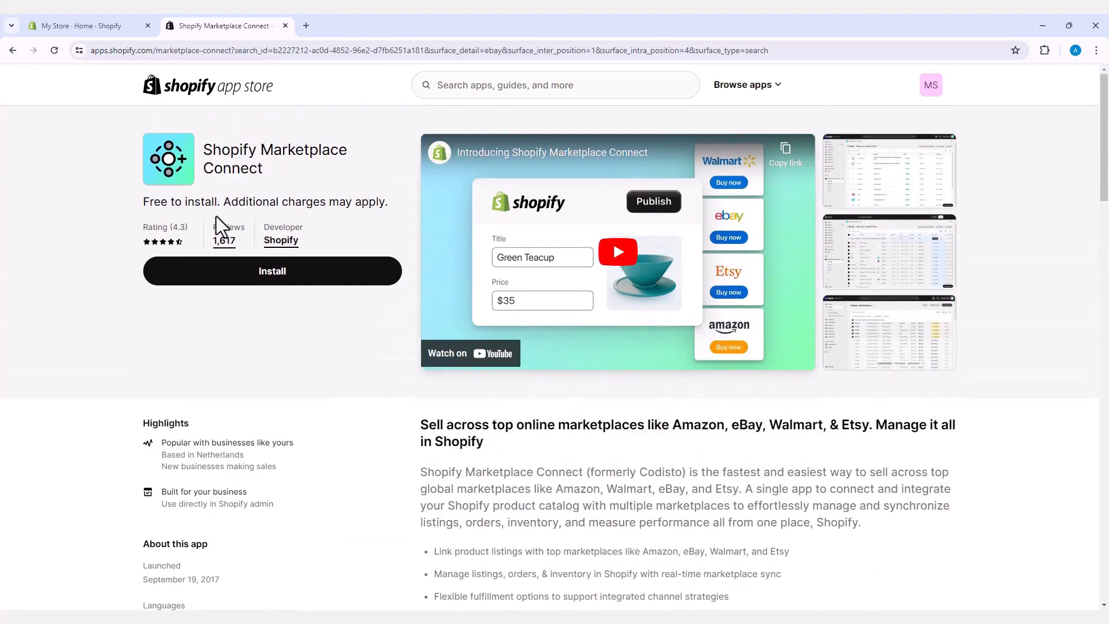
left_click(263, 288)
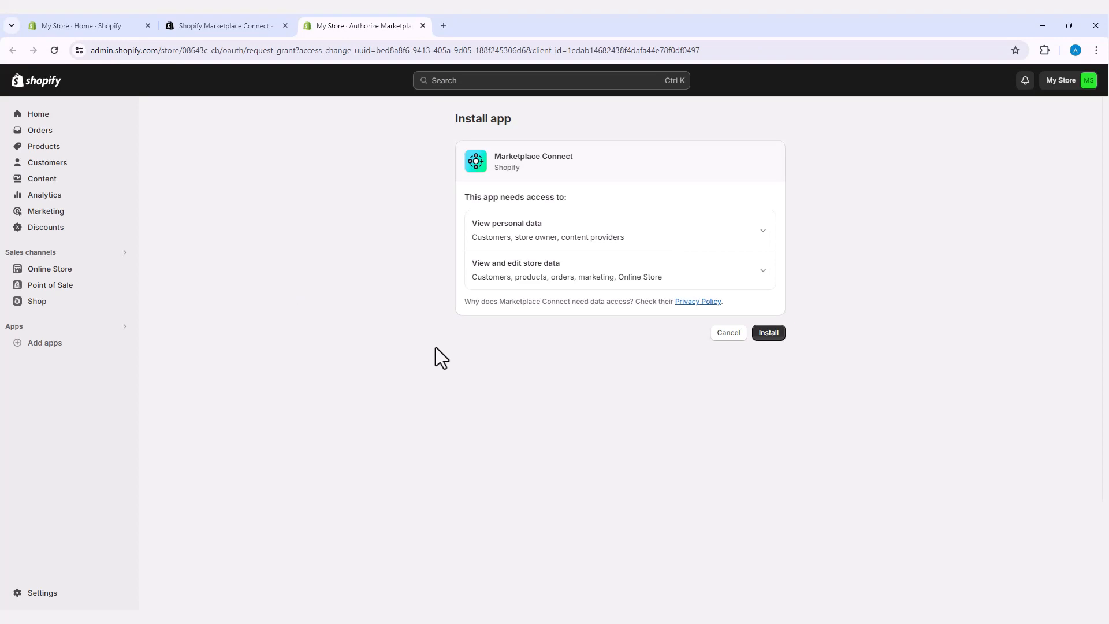
Step: Approve Marketplace Connect's requested store data access to finish installing it
left_click(758, 335)
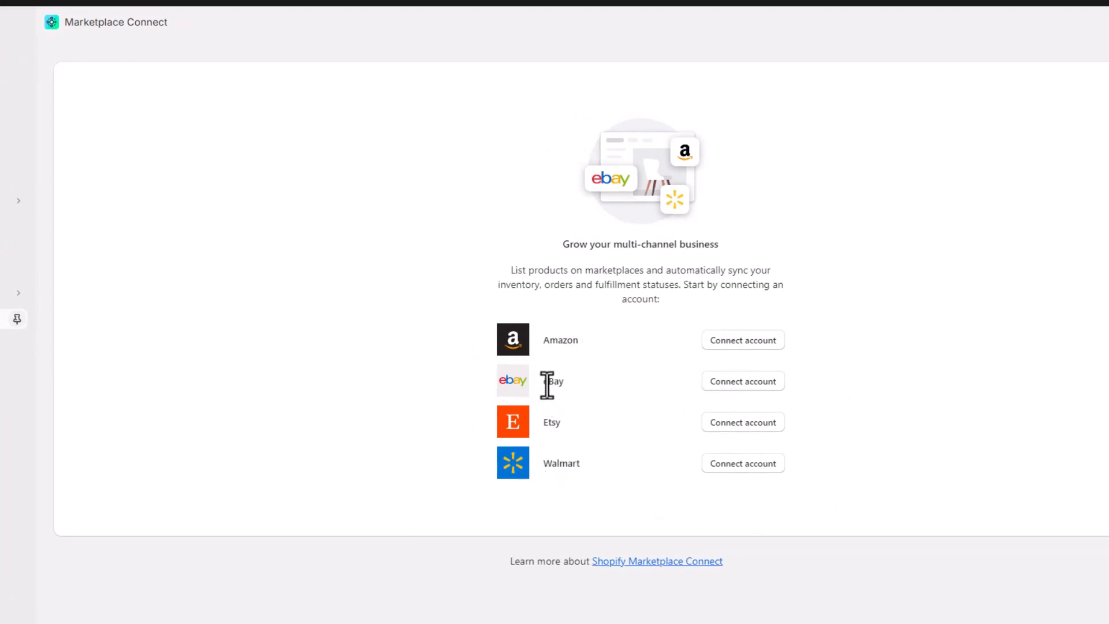
Step: Choose Connect account beside eBay to bring up the eBay sign-in pop-up
left_click(573, 386)
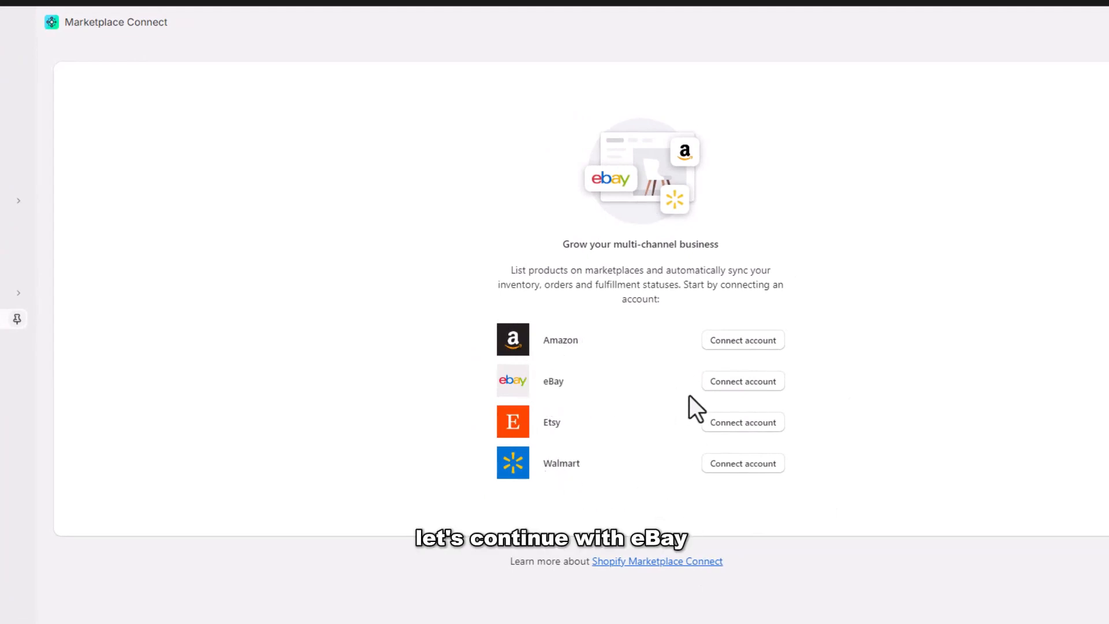
left_click(744, 384)
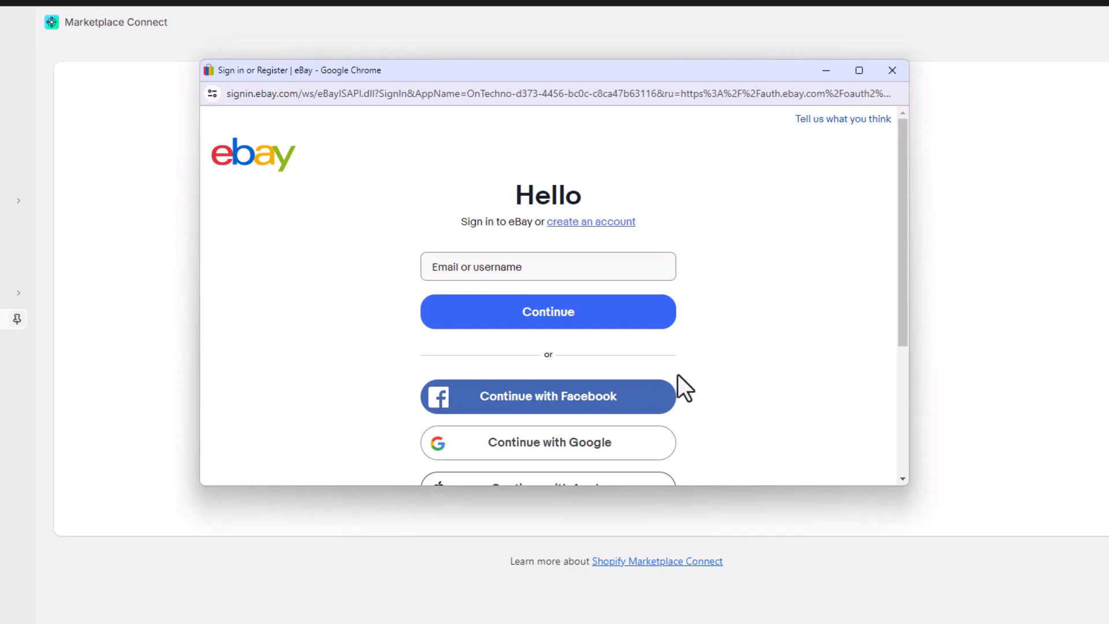
scroll(573, 353, "down", 1)
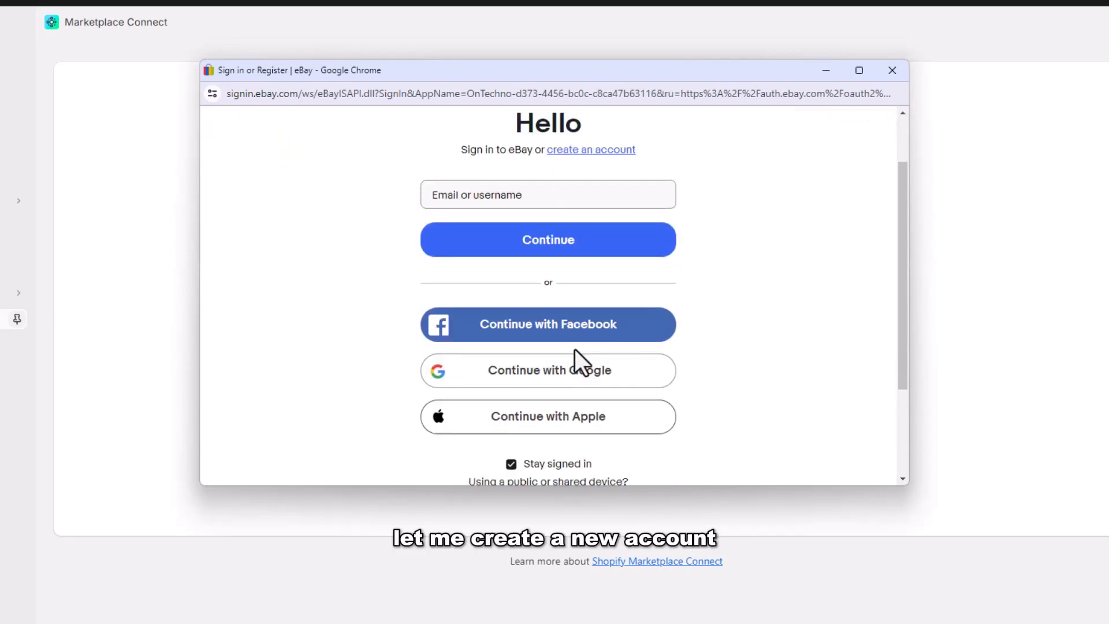
Step: Create a new eBay account through Continue with Google, using an autofilled registration form
left_click(546, 371)
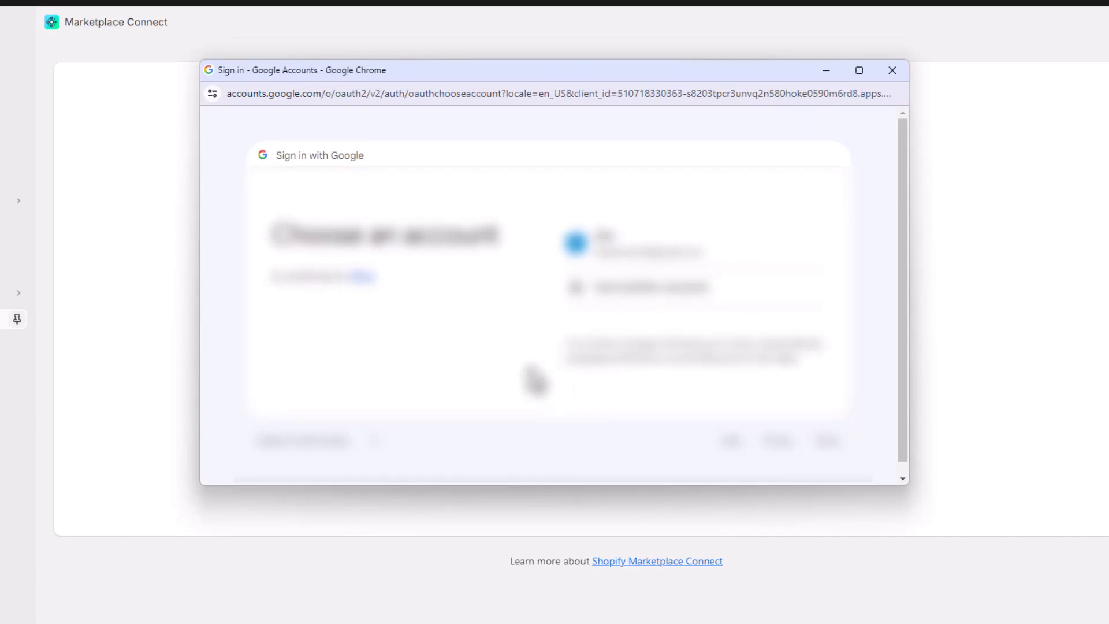
left_click(613, 252)
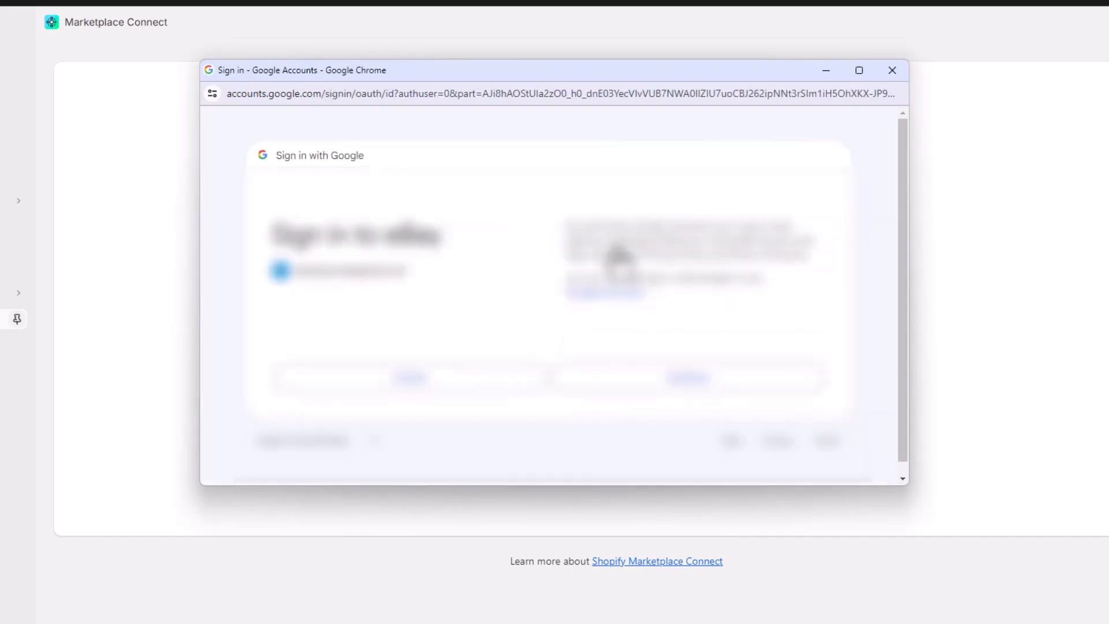
left_click(690, 378)
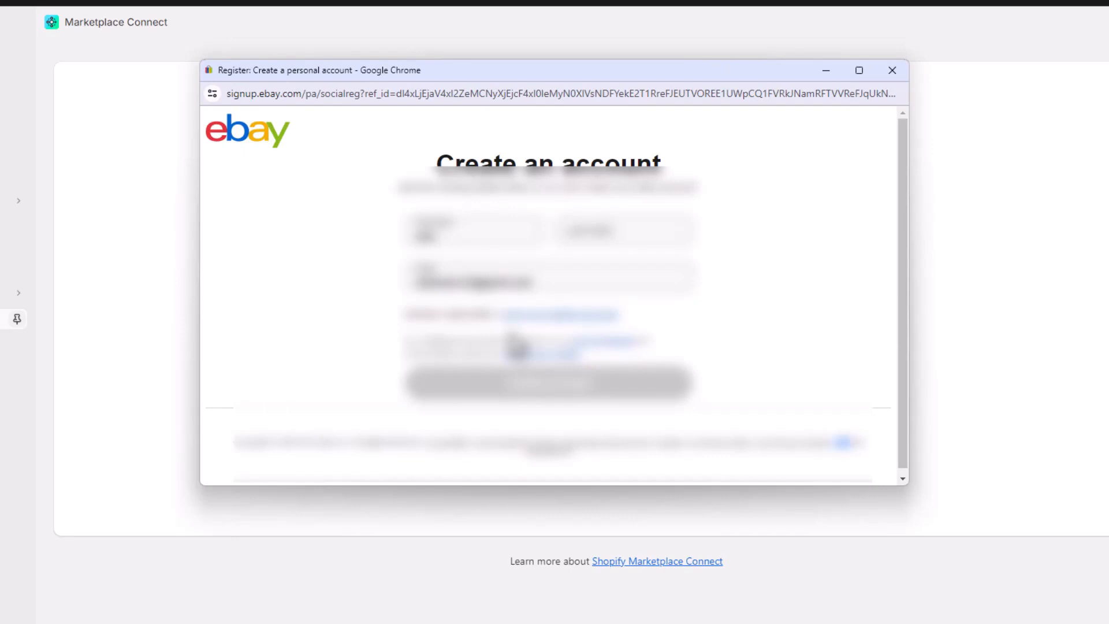
left_click(587, 229)
left_click(644, 273)
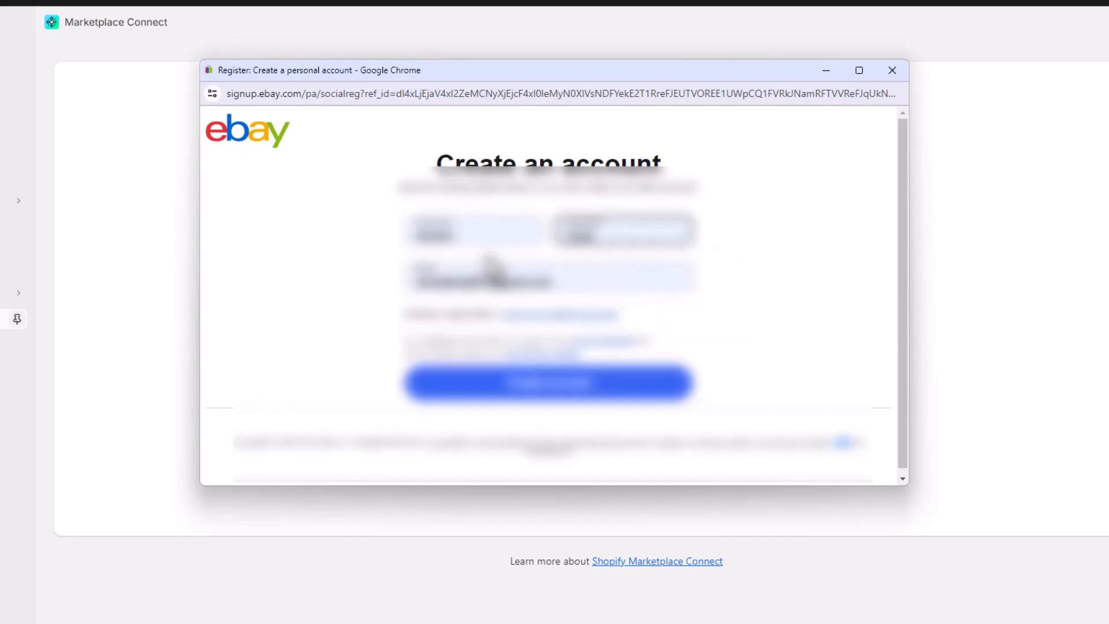
left_click(569, 393)
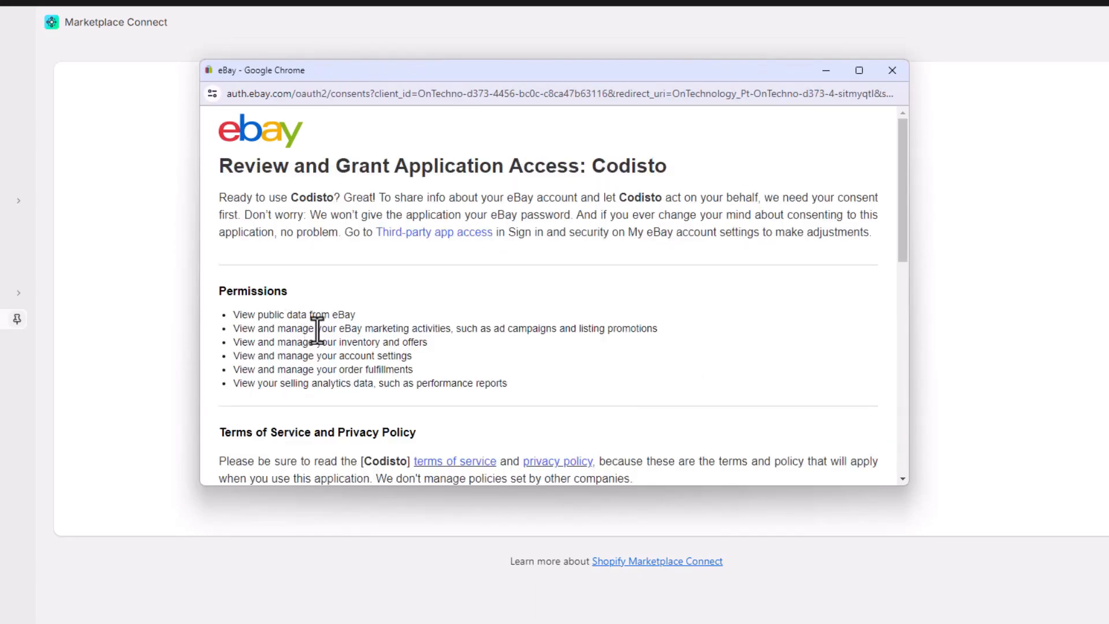
Step: Agree to grant Codisto access to the new eBay account
scroll(317, 332, "down", 1)
scroll(317, 332, "down", 3)
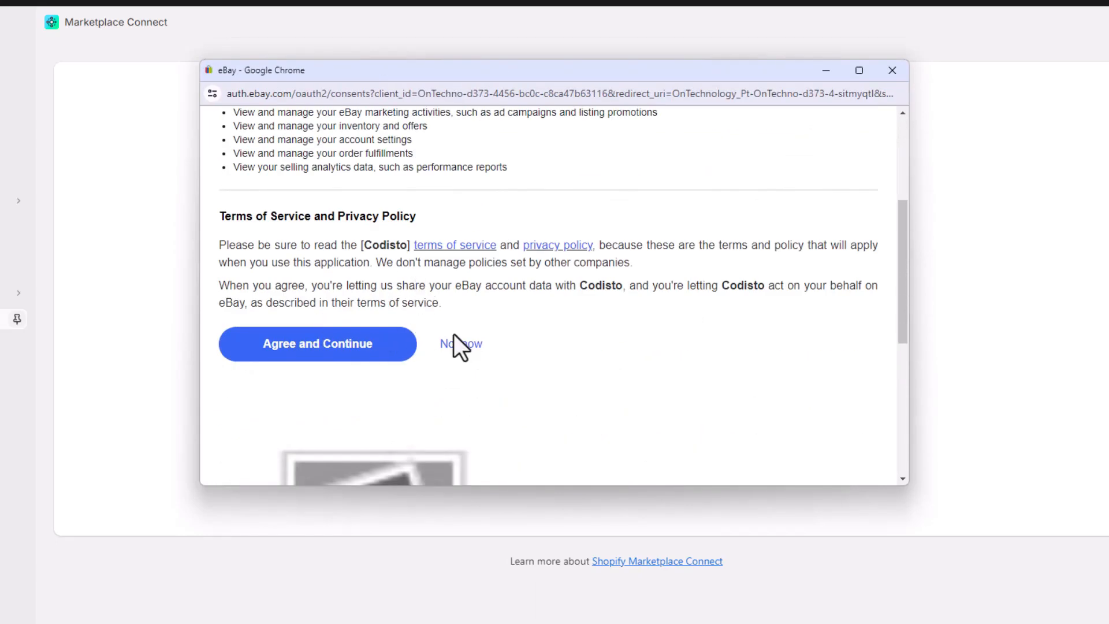
scroll(456, 341, "down", 6)
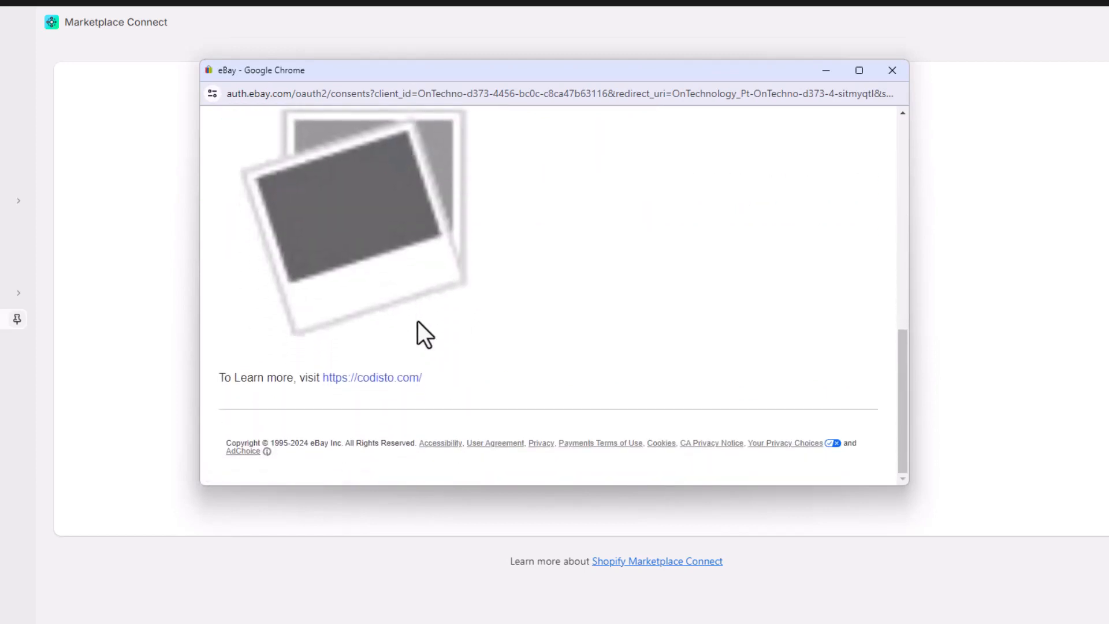
scroll(418, 321, "up", 8)
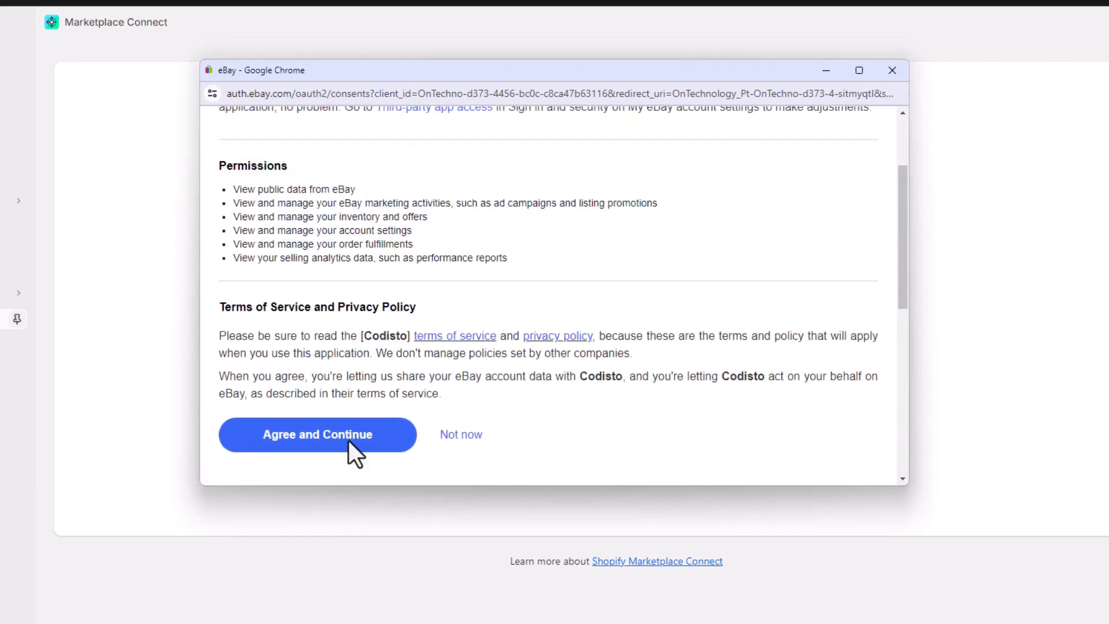
left_click(352, 436)
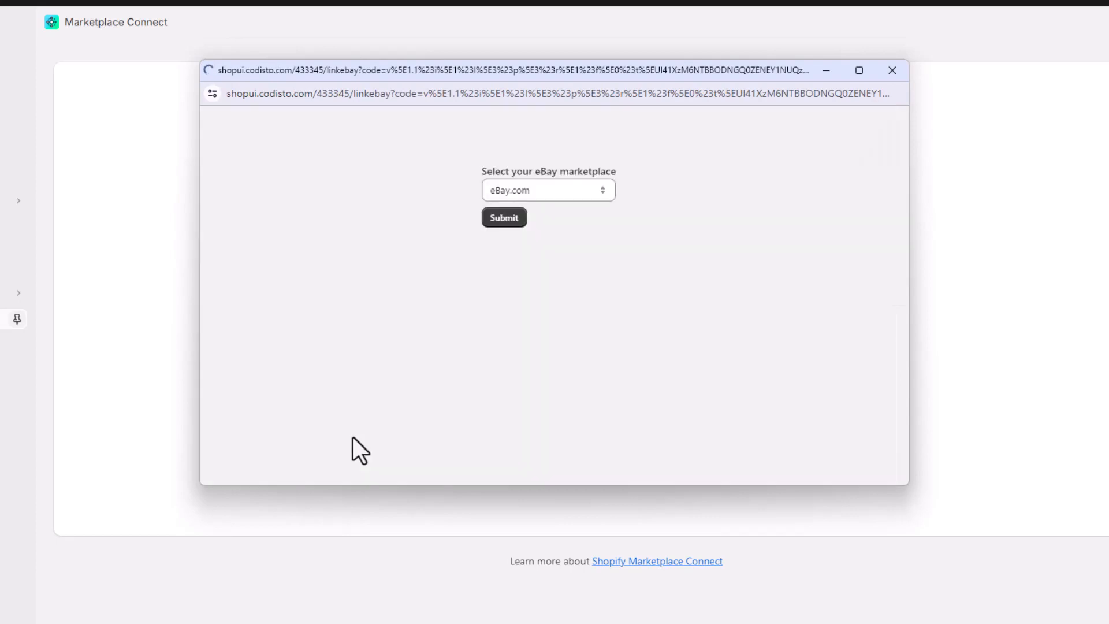
Step: Submit eBay.com as the marketplace for the linked eBay seller account
left_click(502, 220)
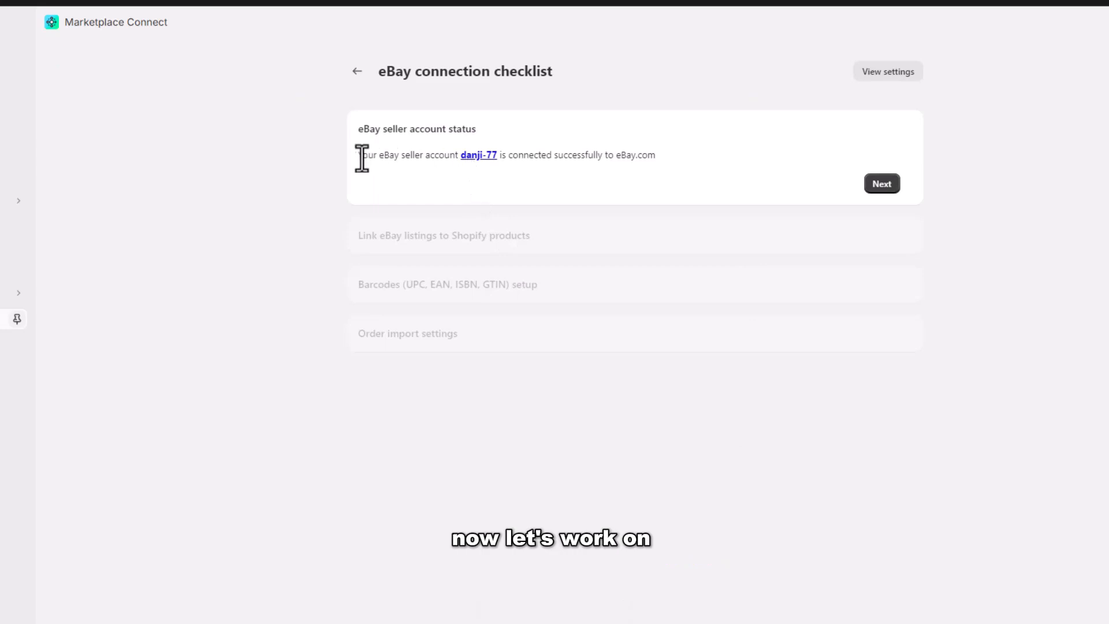
Step: Open the eBay.com account's settings and look through its price and inventory sync sections
left_click_drag(358, 157, 527, 175)
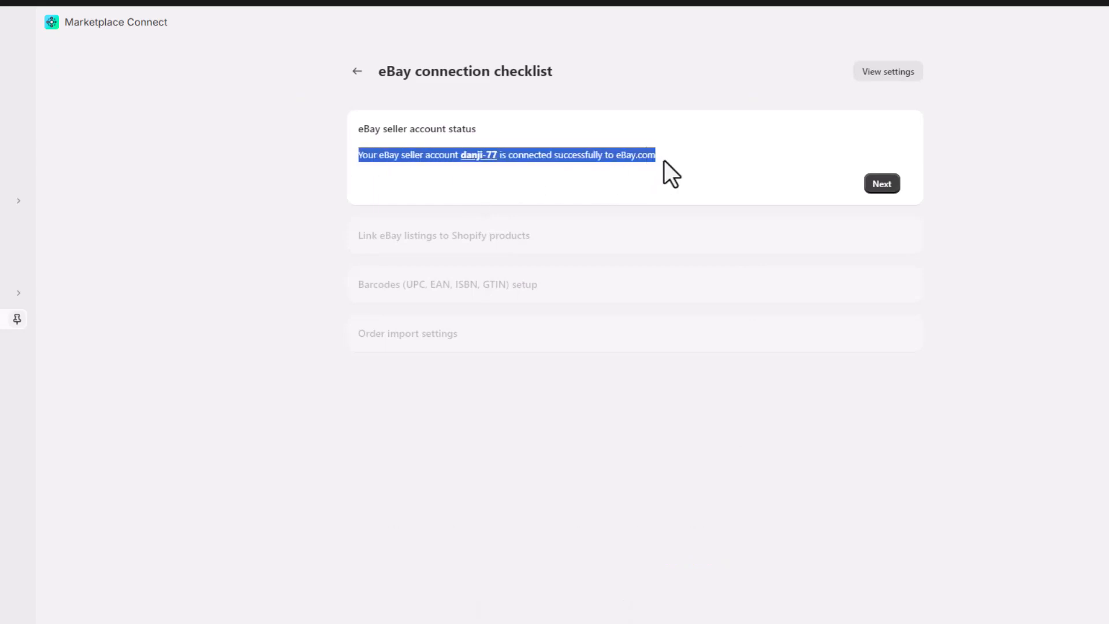
left_click(656, 185)
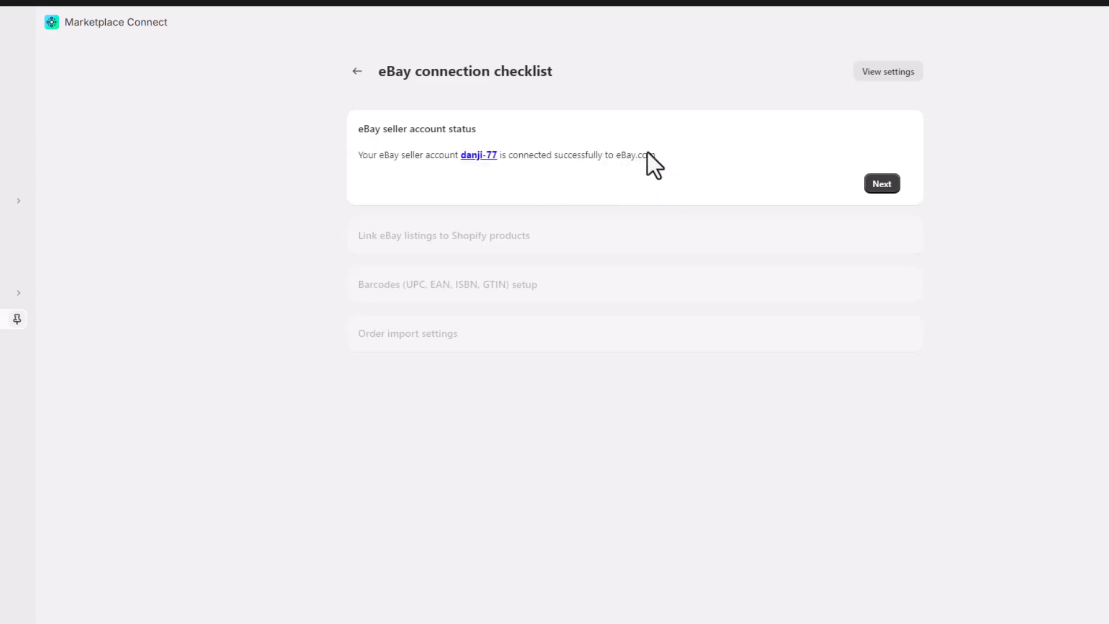
left_click(889, 74)
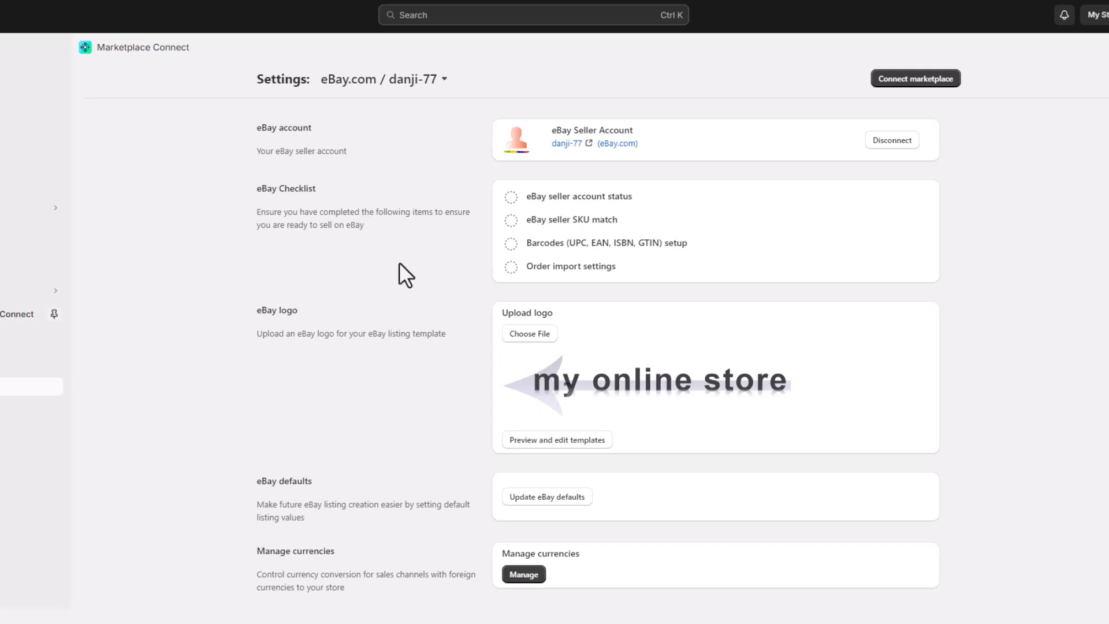
scroll(442, 323, "down", 3)
scroll(444, 324, "down", 9)
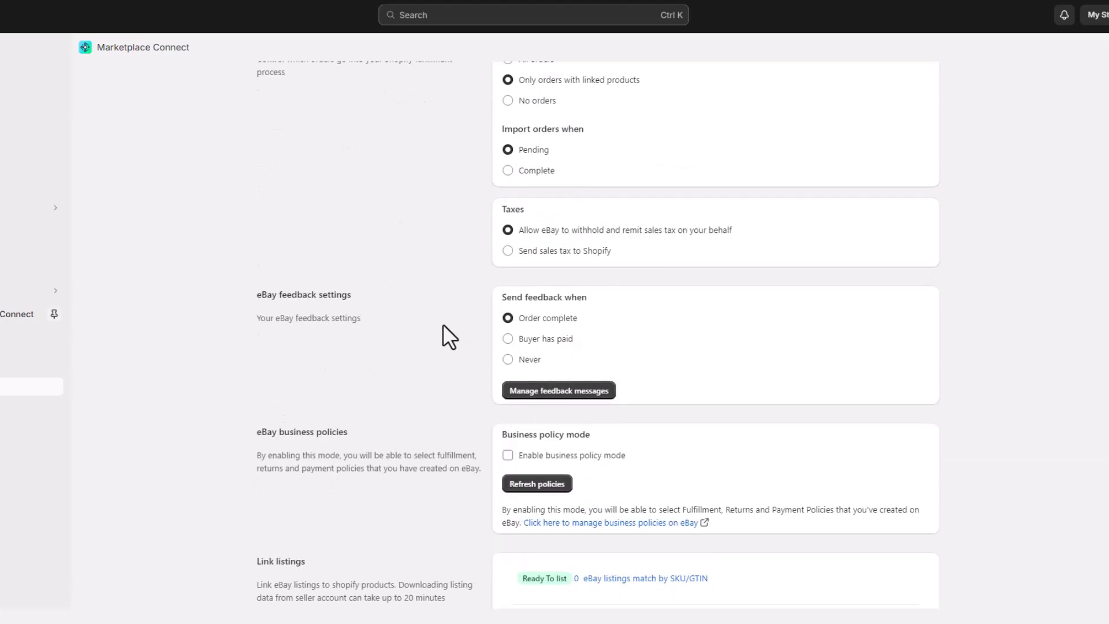
scroll(443, 324, "down", 1)
scroll(443, 324, "down", 2)
scroll(442, 323, "down", 1)
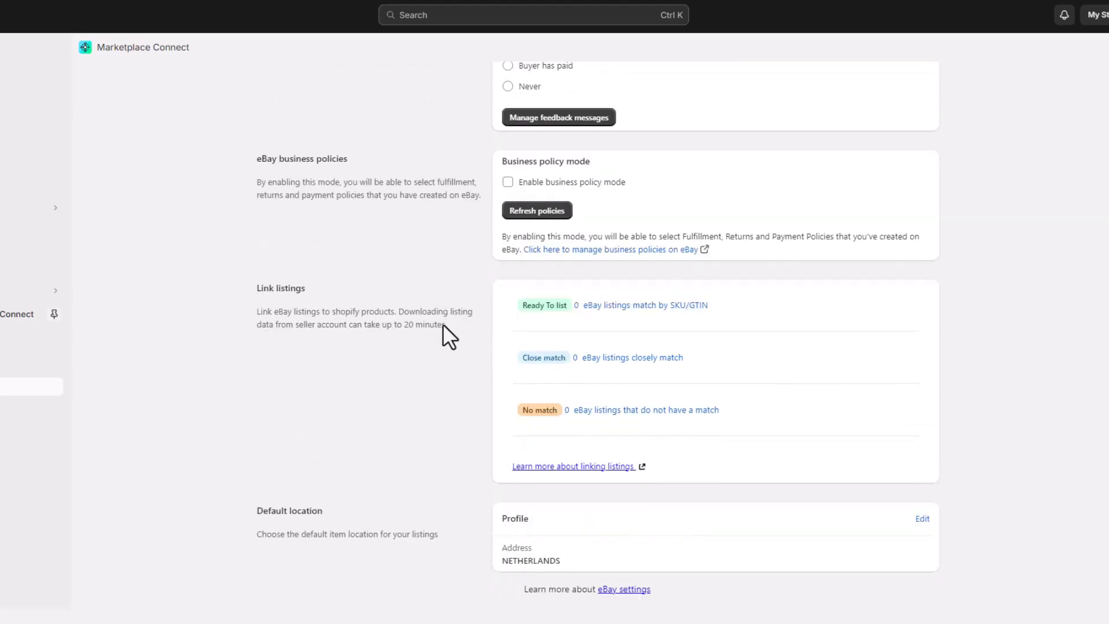
scroll(443, 323, "up", 8)
scroll(443, 324, "up", 10)
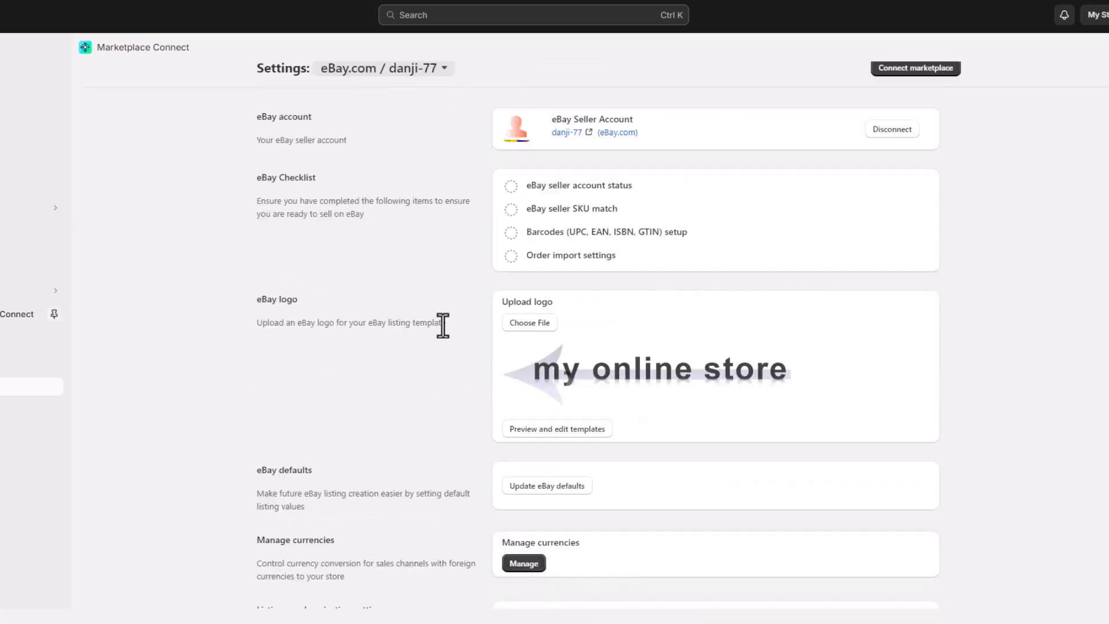
Step: Go to Connect marketplace to see eBay listed with 1 account connected
left_click(926, 81)
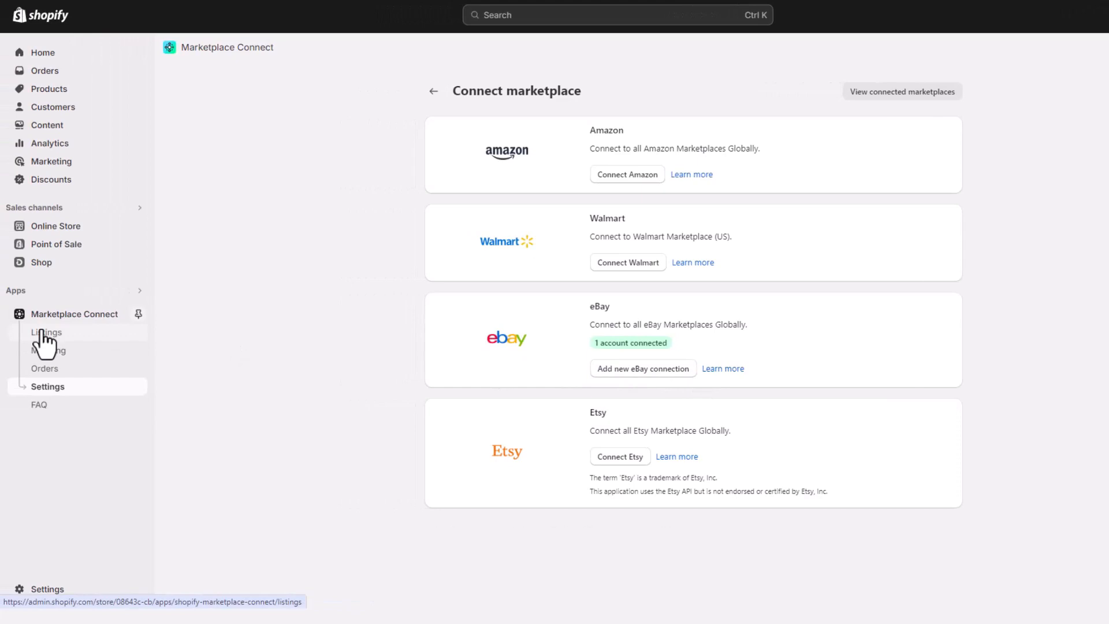
Step: In eBay Listings, select the Absorbent Bath Towel and inspect its Inactive, Not Listed offer
left_click(42, 333)
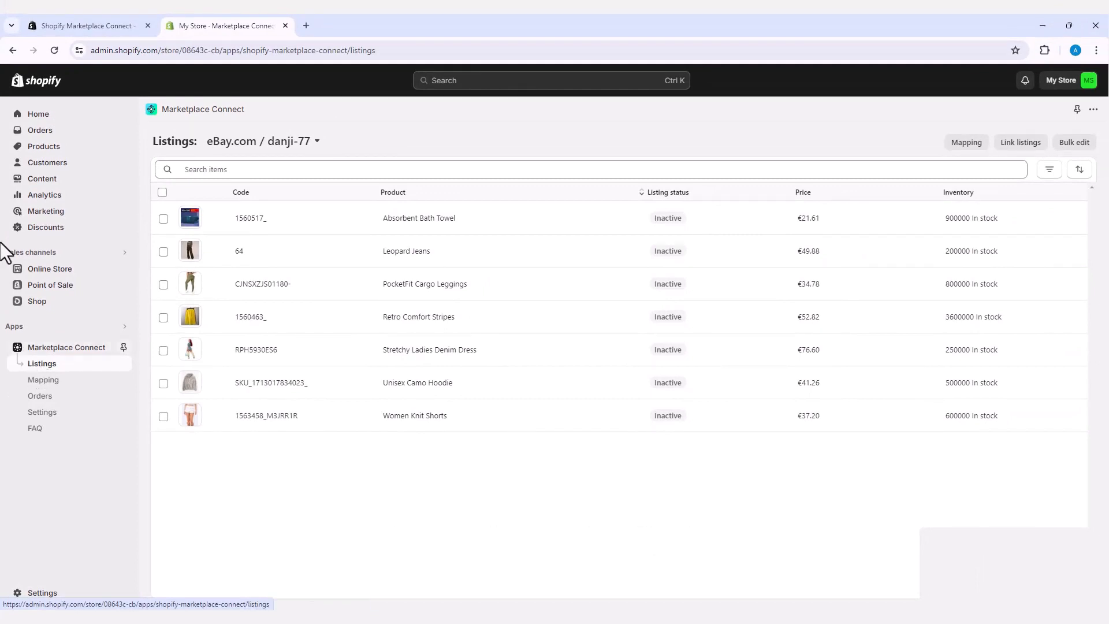
left_click(164, 220)
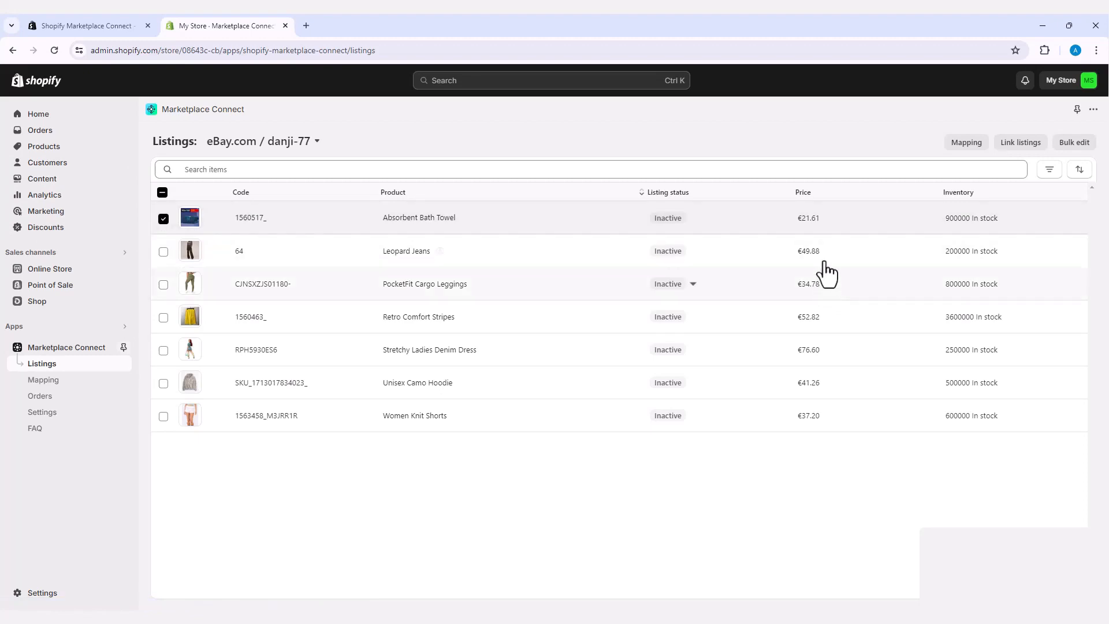
left_click(692, 219)
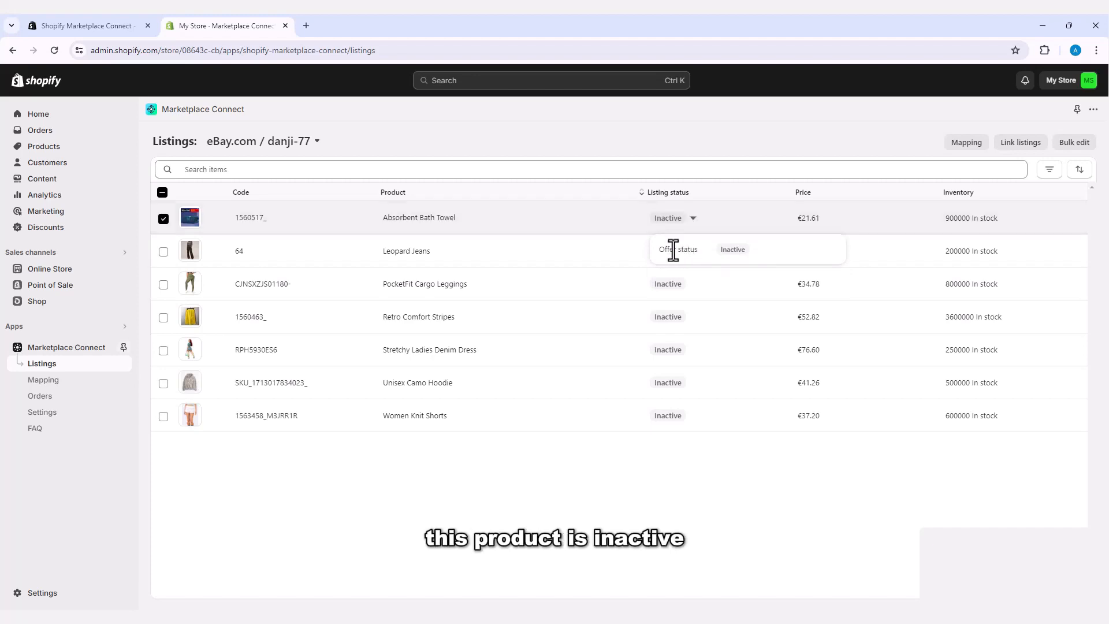
left_click(628, 212)
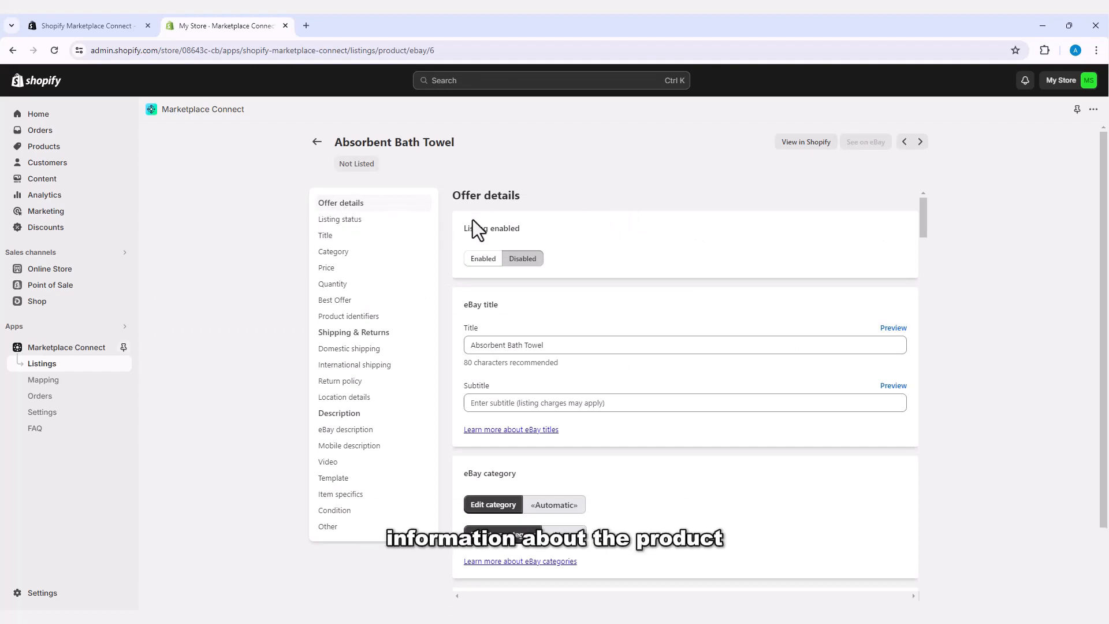
Step: Set the towel offer's Listing enabled to Enabled and paste 'Absorbent Bath Towel' as subtitle
left_click(488, 260)
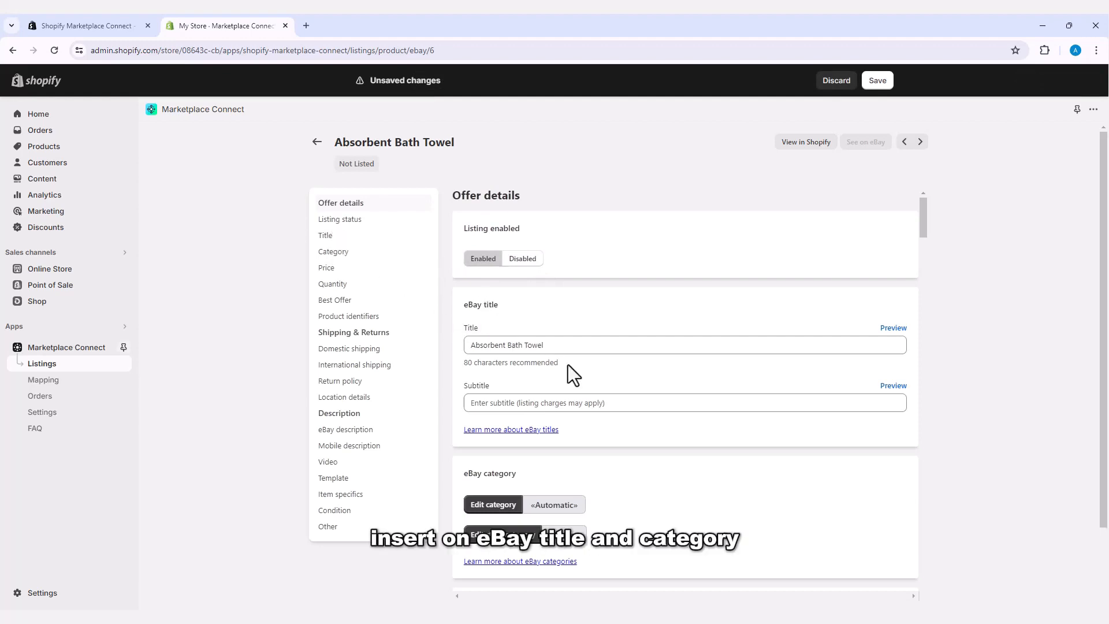
left_click(523, 348)
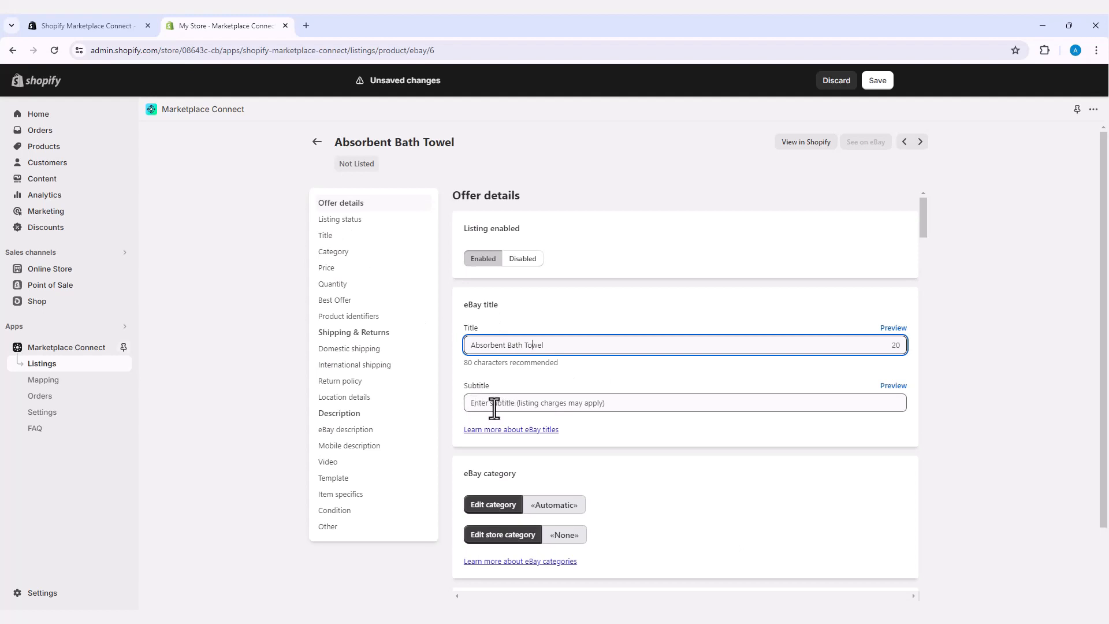
left_click(503, 404)
type("Absorbent Bath Towel")
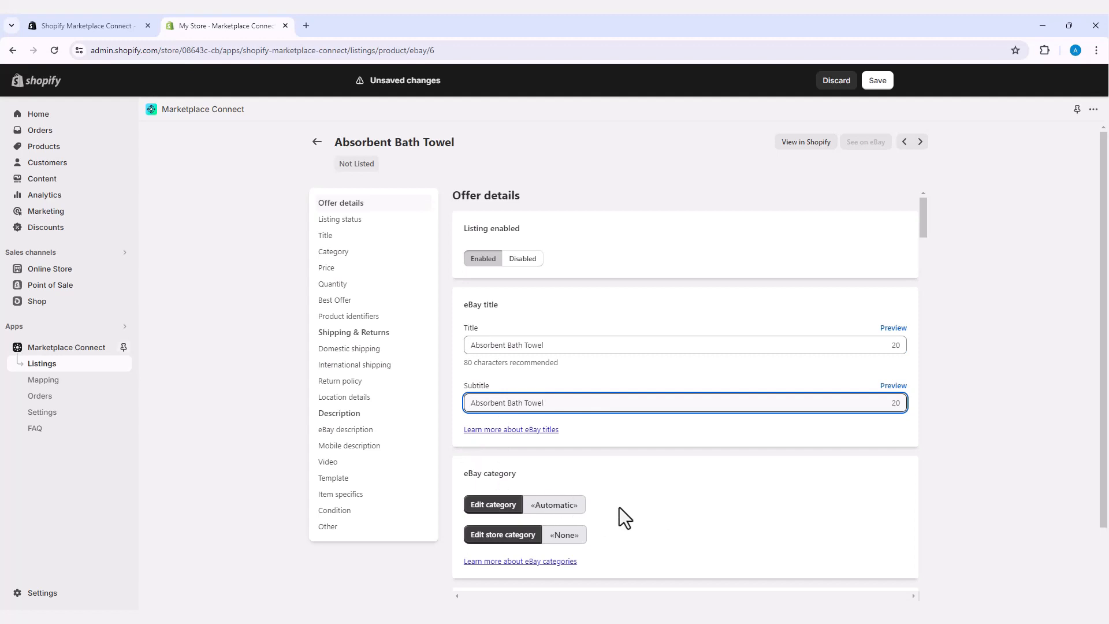
scroll(621, 507, "down", 1)
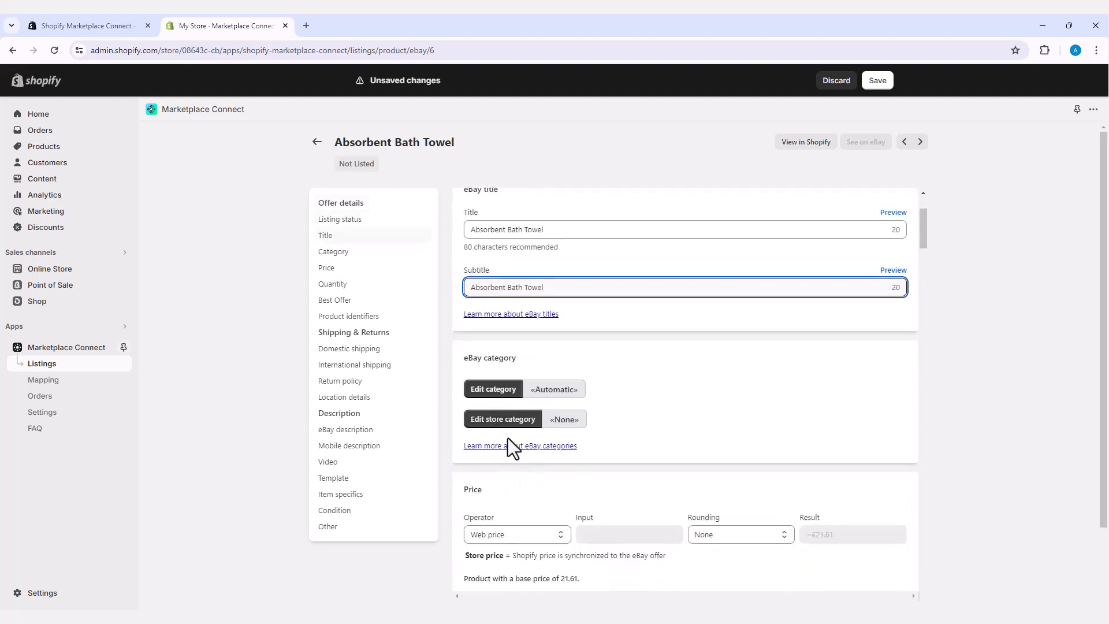
scroll(520, 456, "down", 1)
scroll(508, 381, "down", 1)
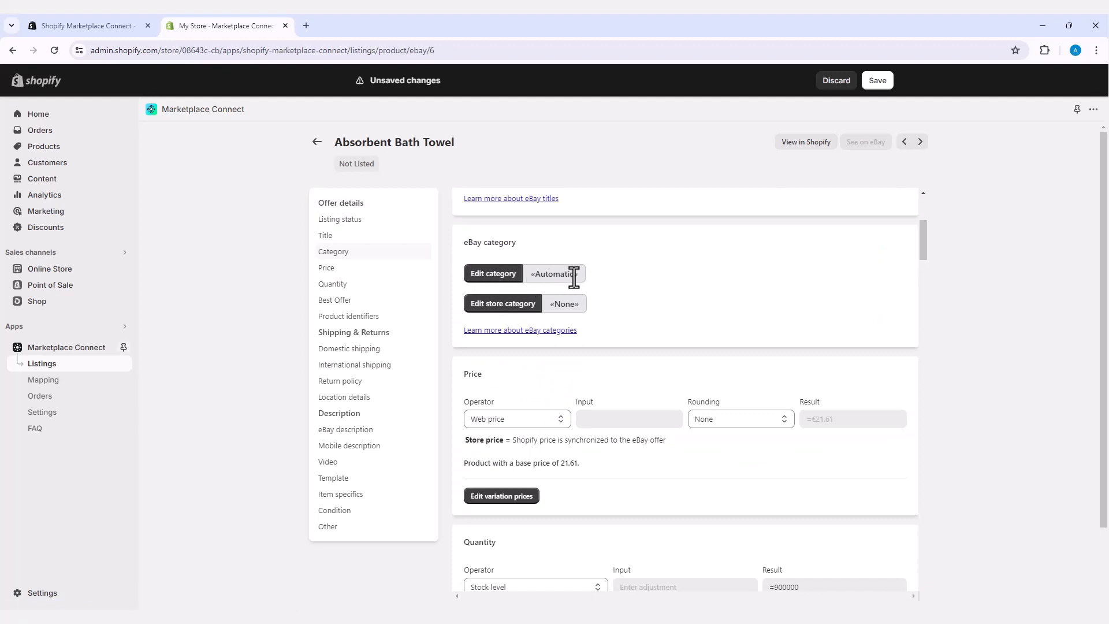
Step: Browse the full and suggested eBay category lists for the towel, leaving its category on Automatic
left_click(505, 278)
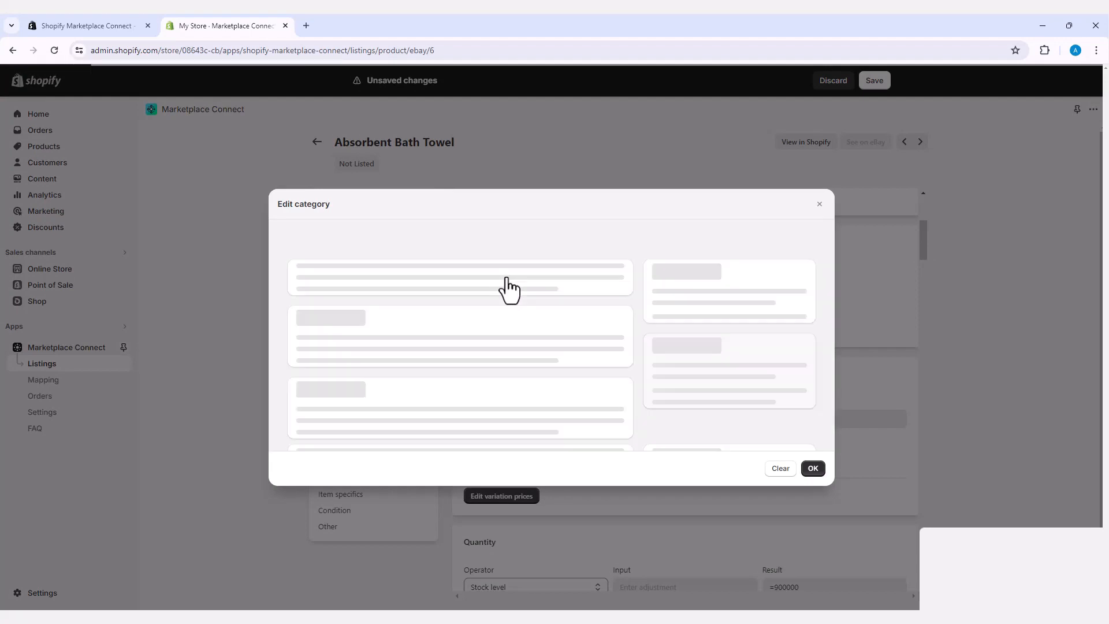
left_click(364, 273)
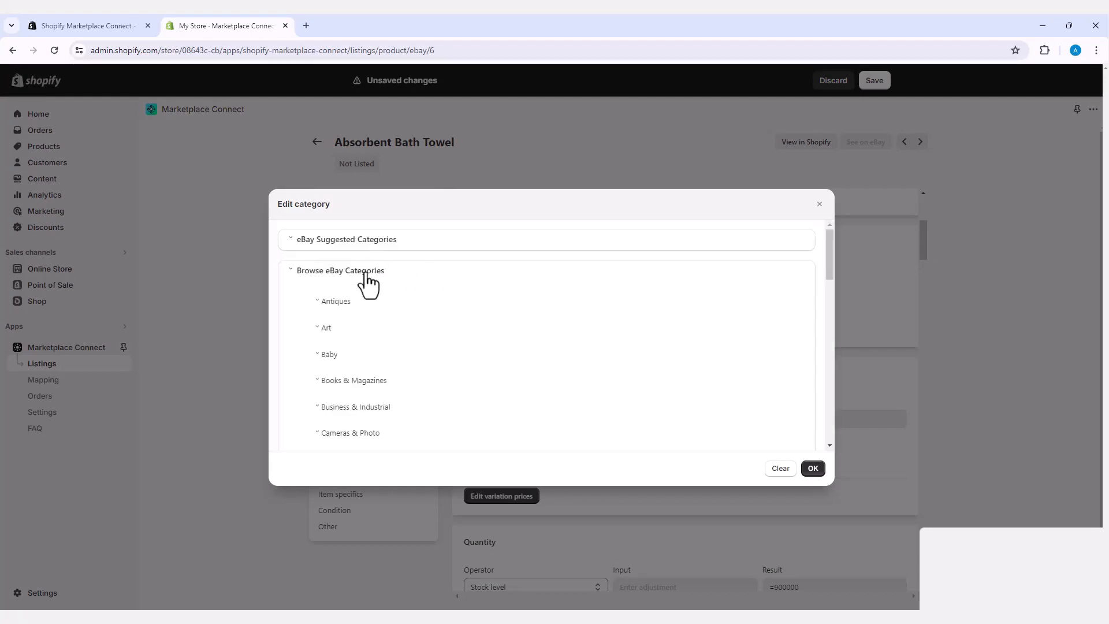
scroll(409, 366, "down", 8)
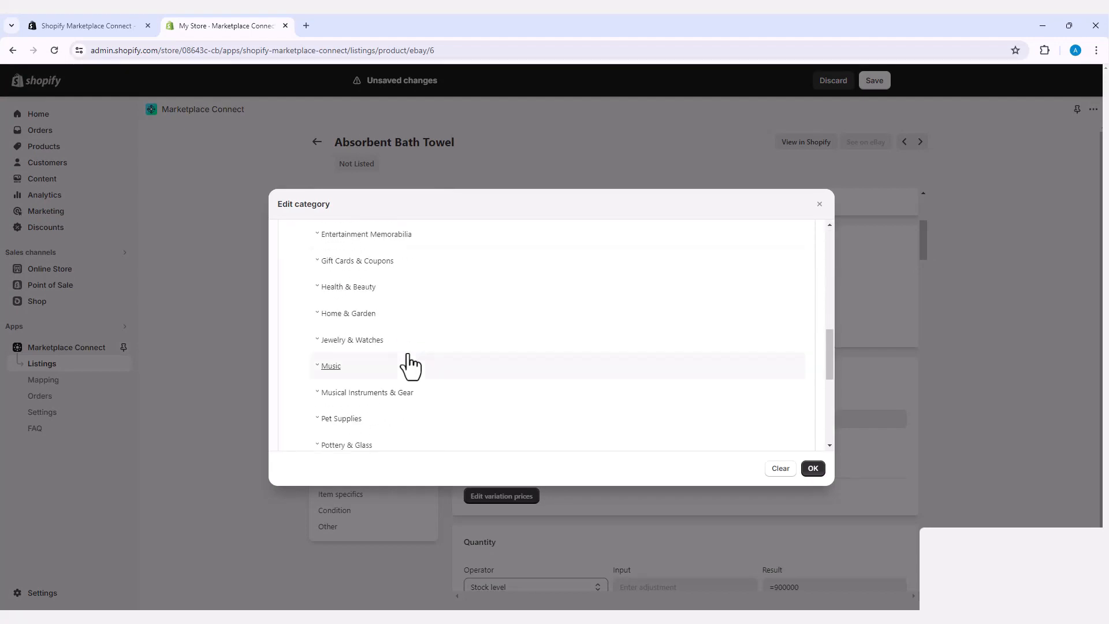
scroll(408, 366, "down", 5)
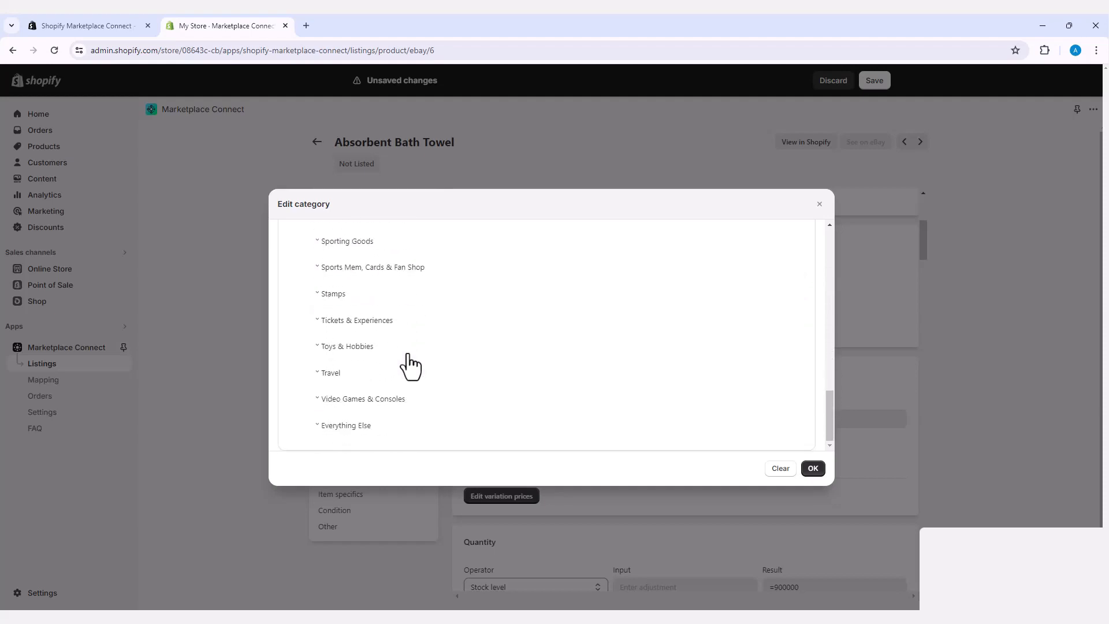
scroll(408, 367, "up", 12)
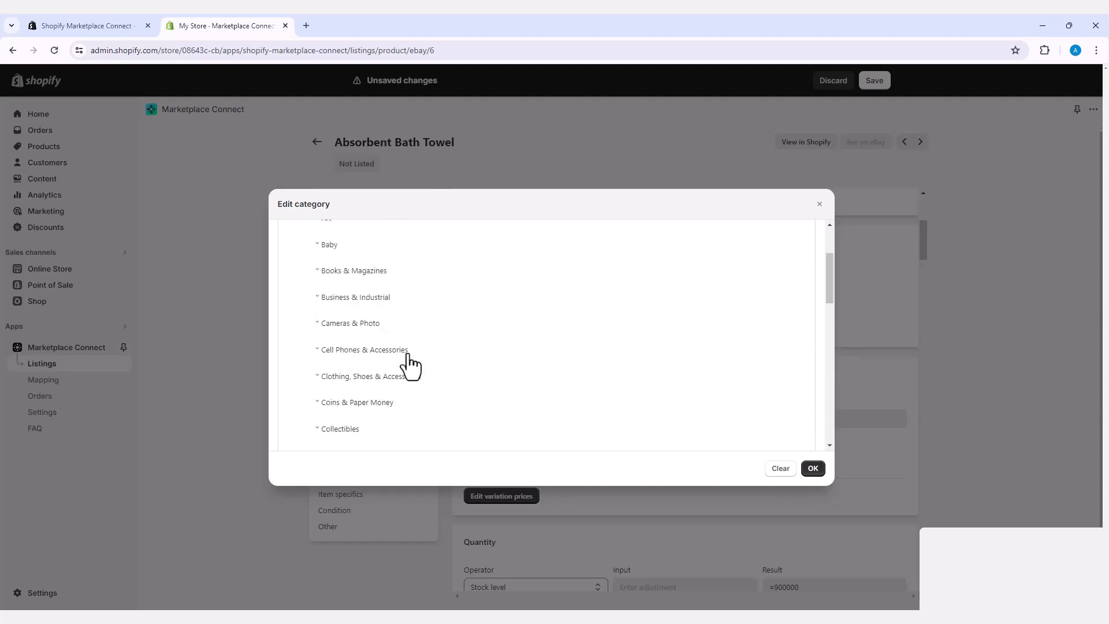
scroll(409, 366, "up", 3)
left_click(372, 270)
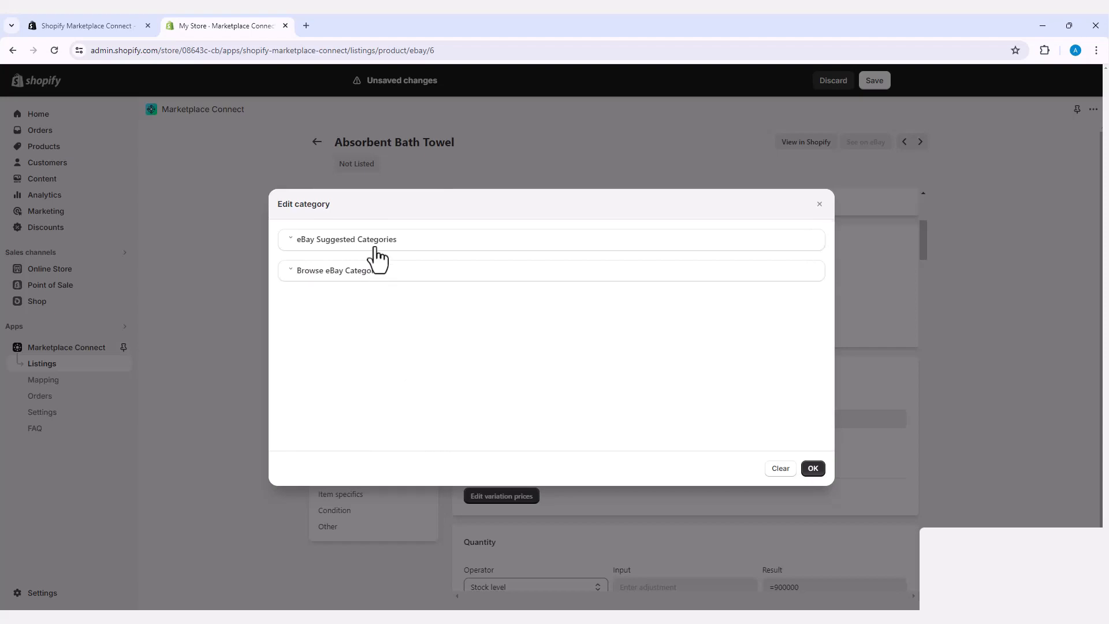
left_click(377, 248)
left_click(334, 240)
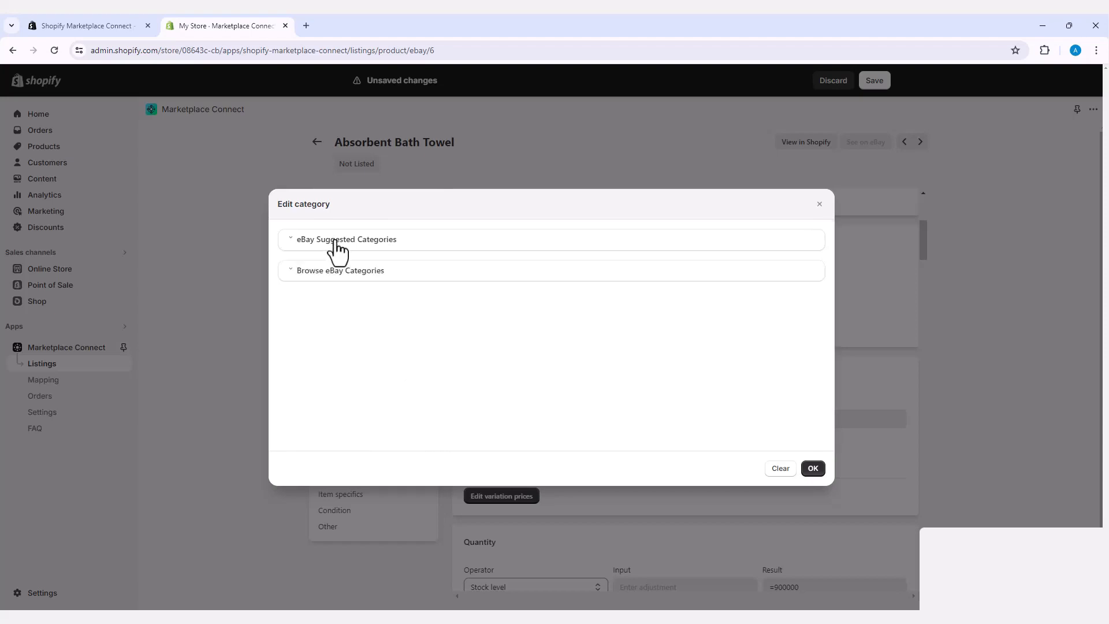
left_click(811, 469)
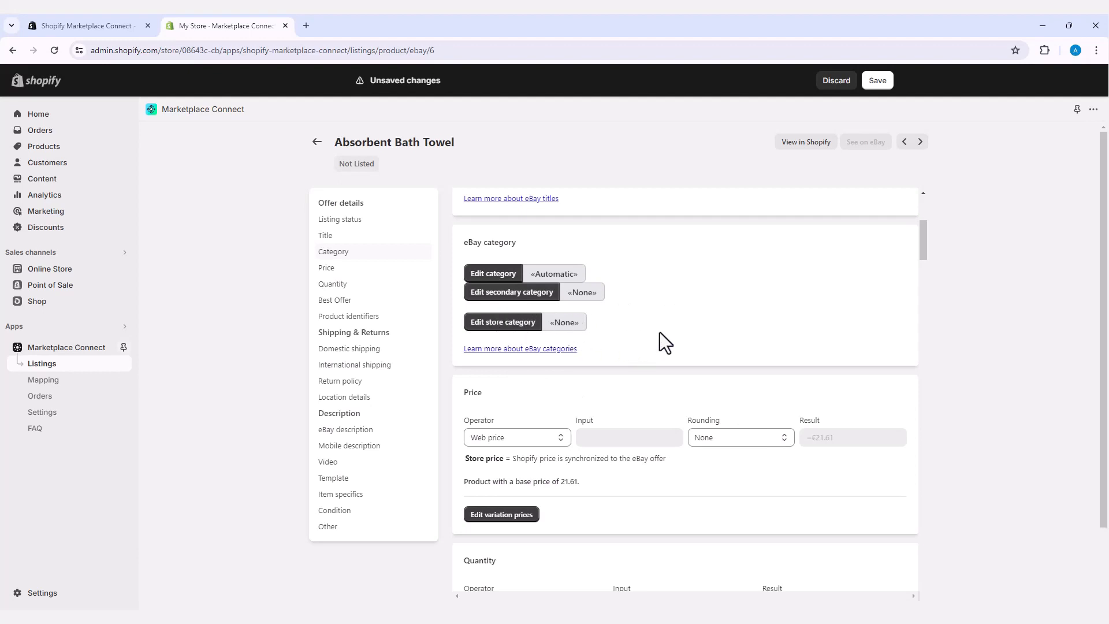
Step: Keep the towel's eBay price on Web price, rounded to the nearest €0.99 (€21.99)
scroll(659, 335, "down", 2)
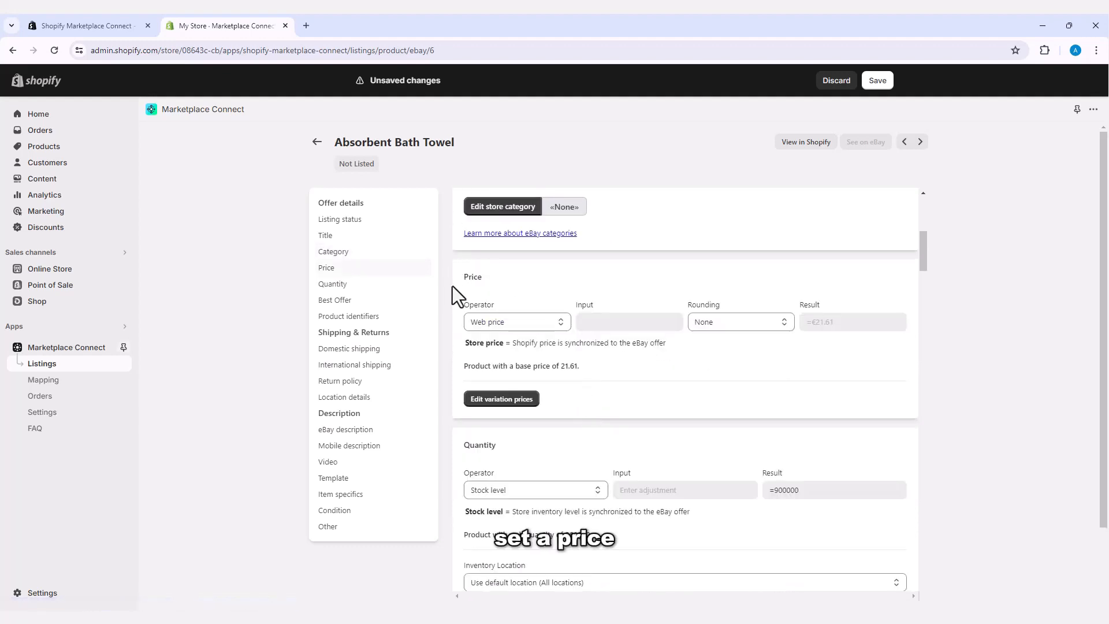
left_click_drag(465, 277, 477, 278)
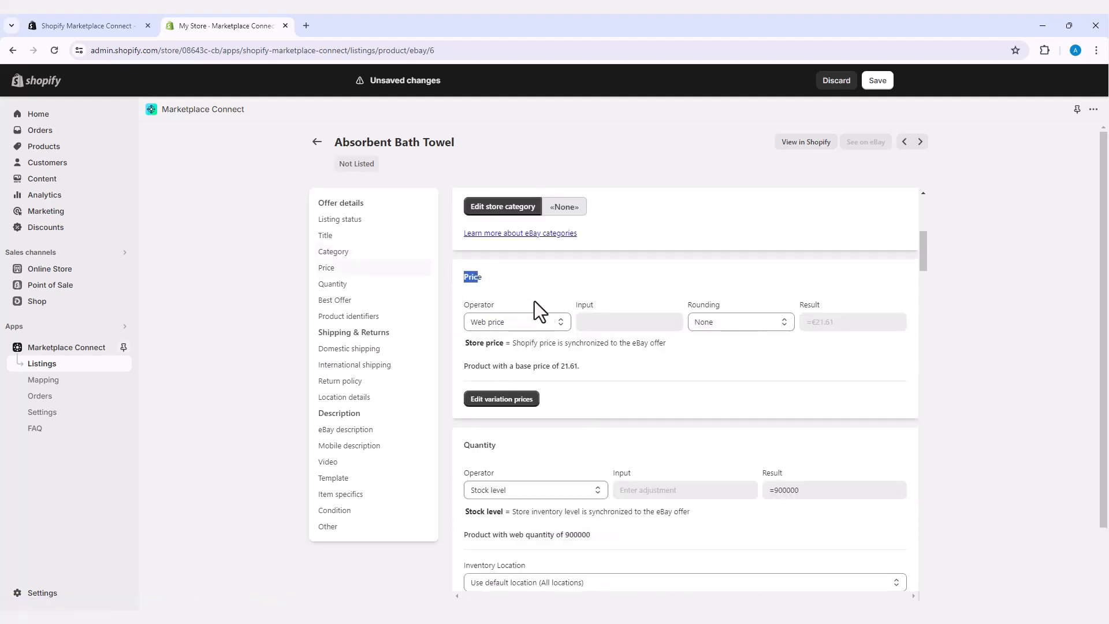
left_click(560, 322)
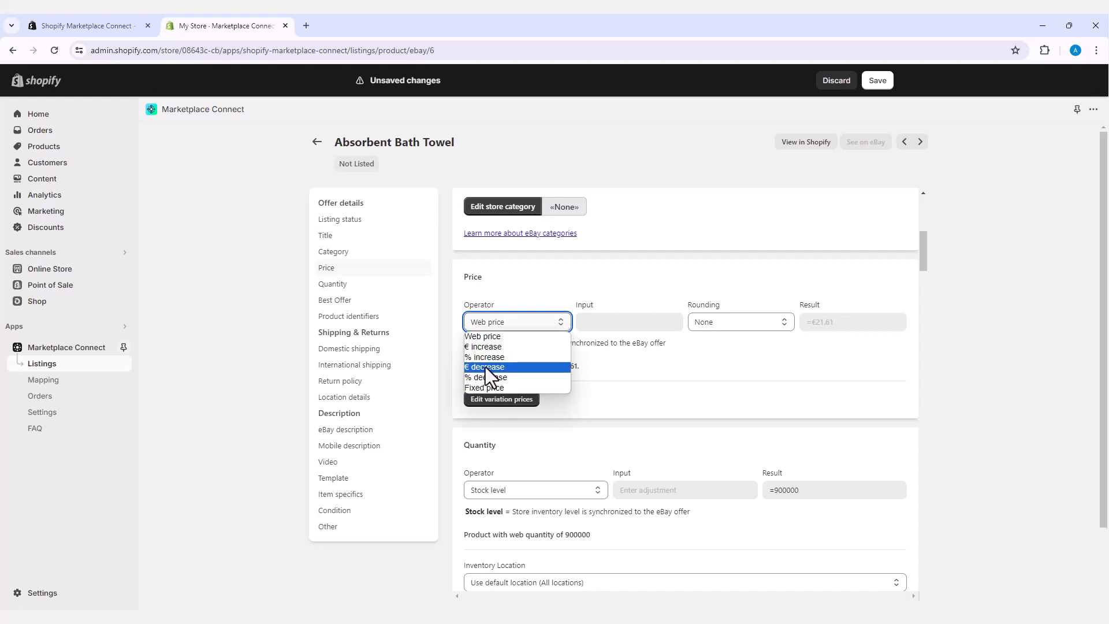
left_click(490, 335)
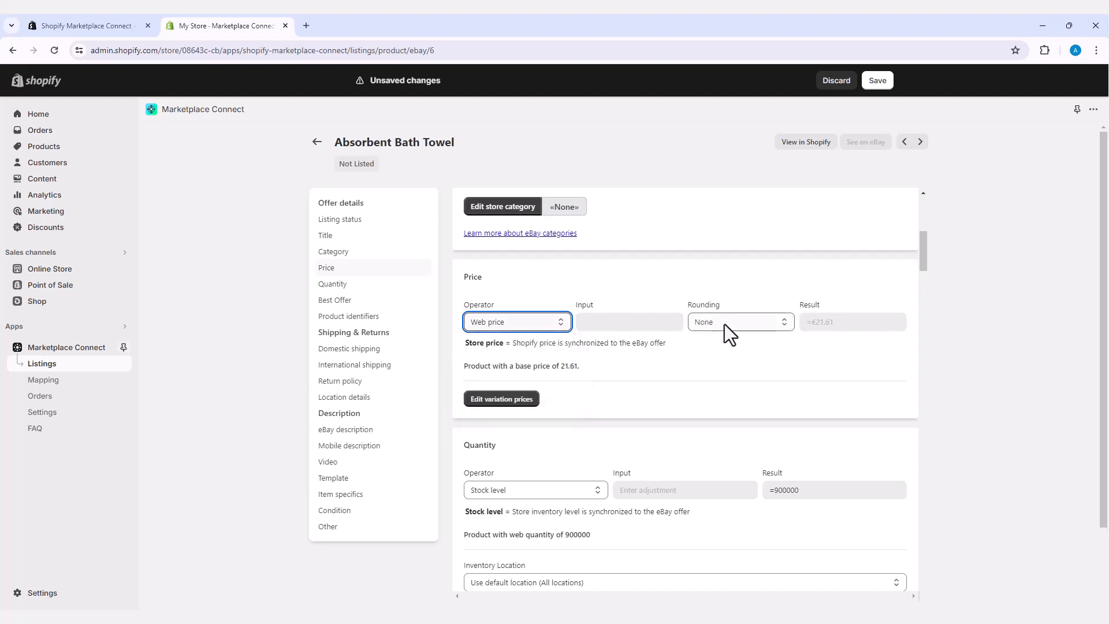
left_click(745, 324)
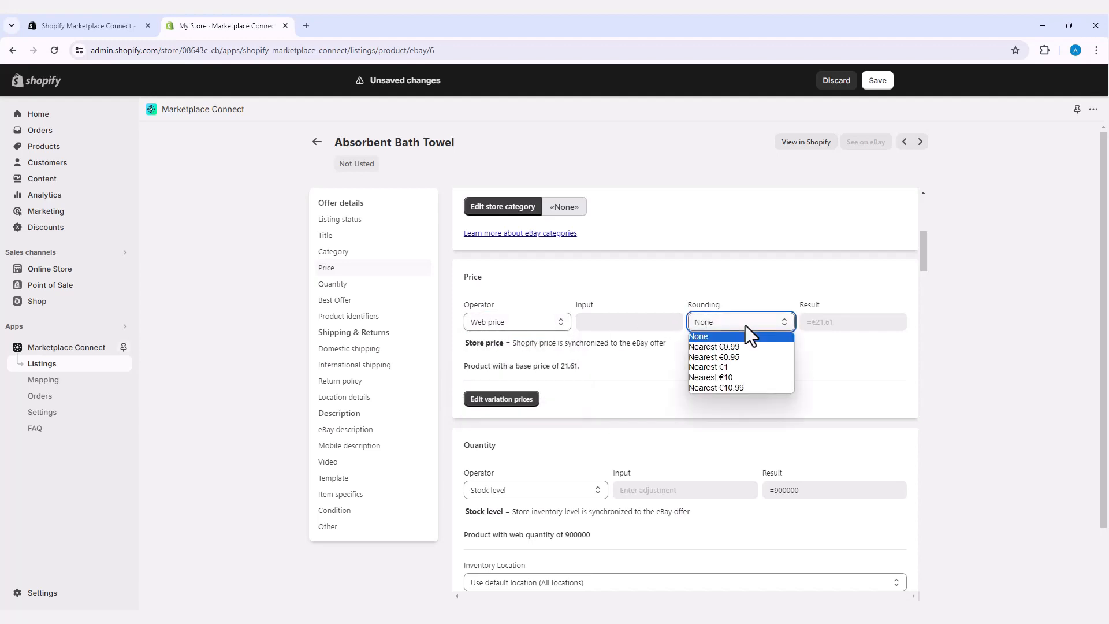
left_click(723, 346)
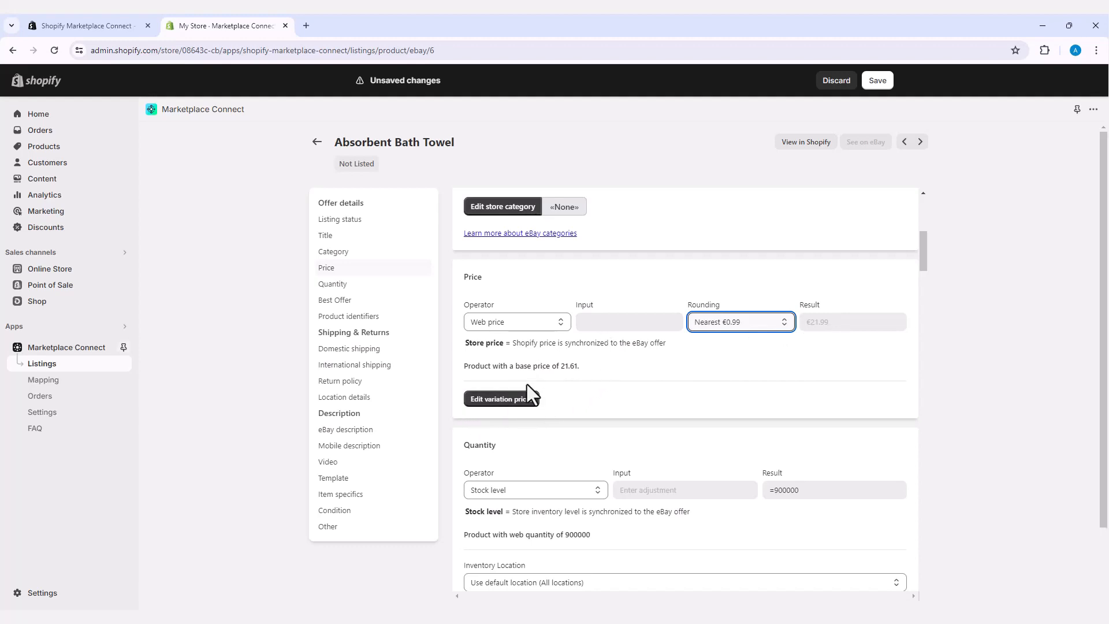
Step: Keep the towel's eBay quantity rule on Stock level
scroll(570, 449, "down", 2)
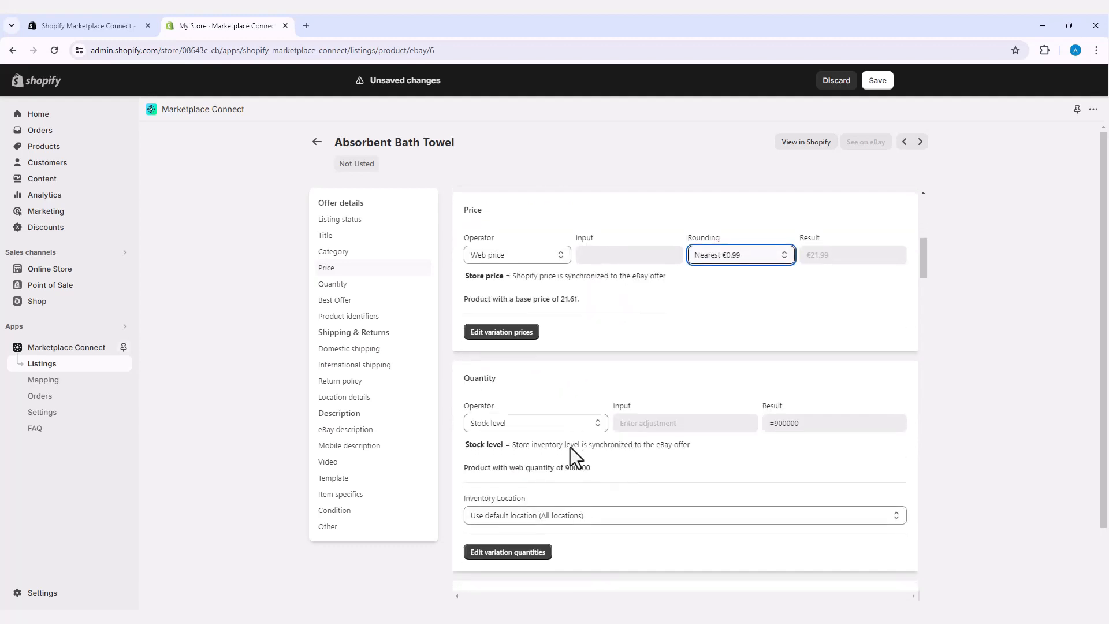
left_click(590, 379)
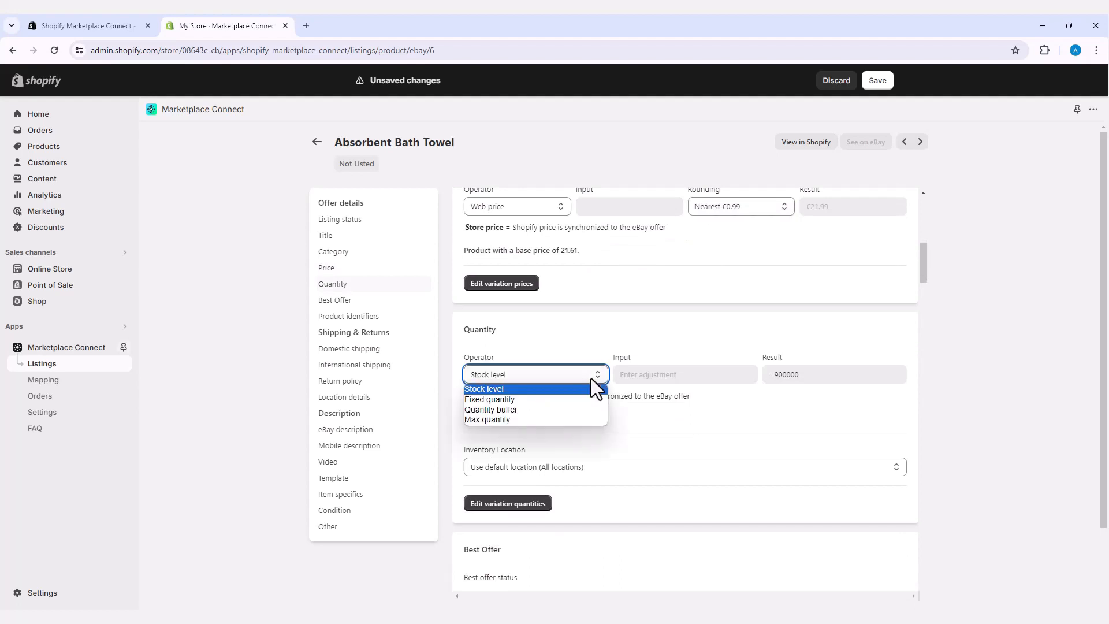
left_click(486, 389)
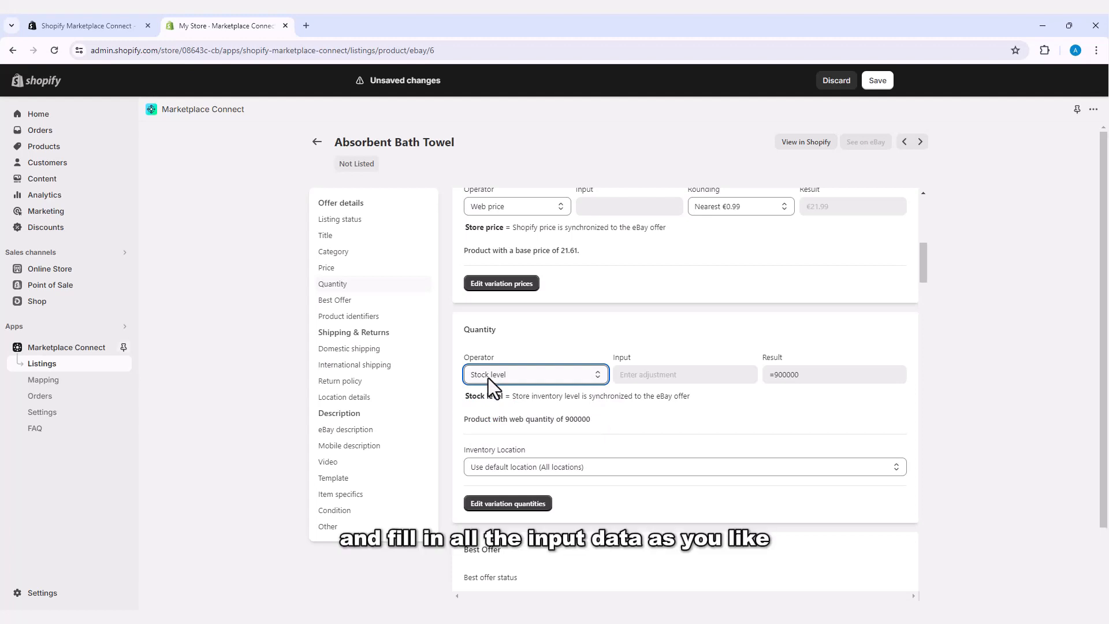
scroll(484, 423, "down", 2)
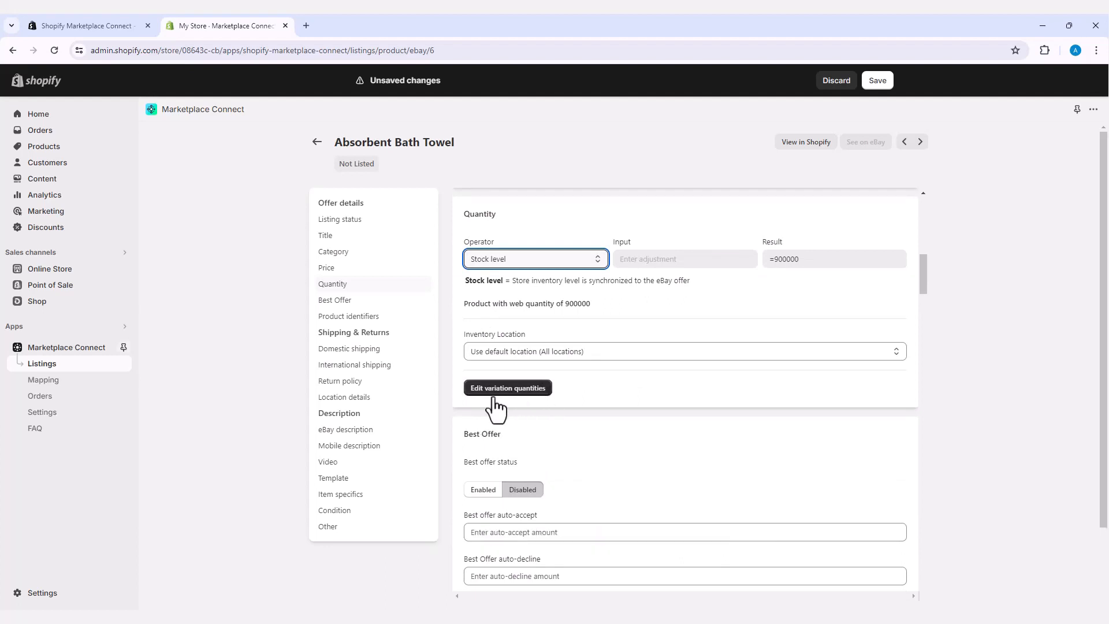
scroll(556, 403, "down", 4)
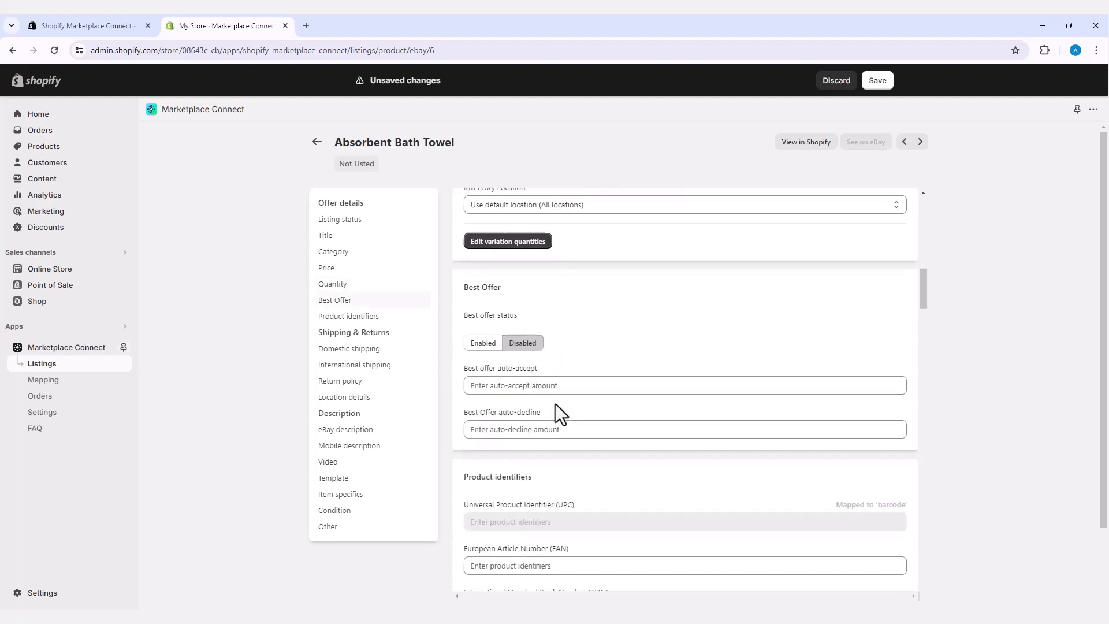
scroll(556, 404, "down", 7)
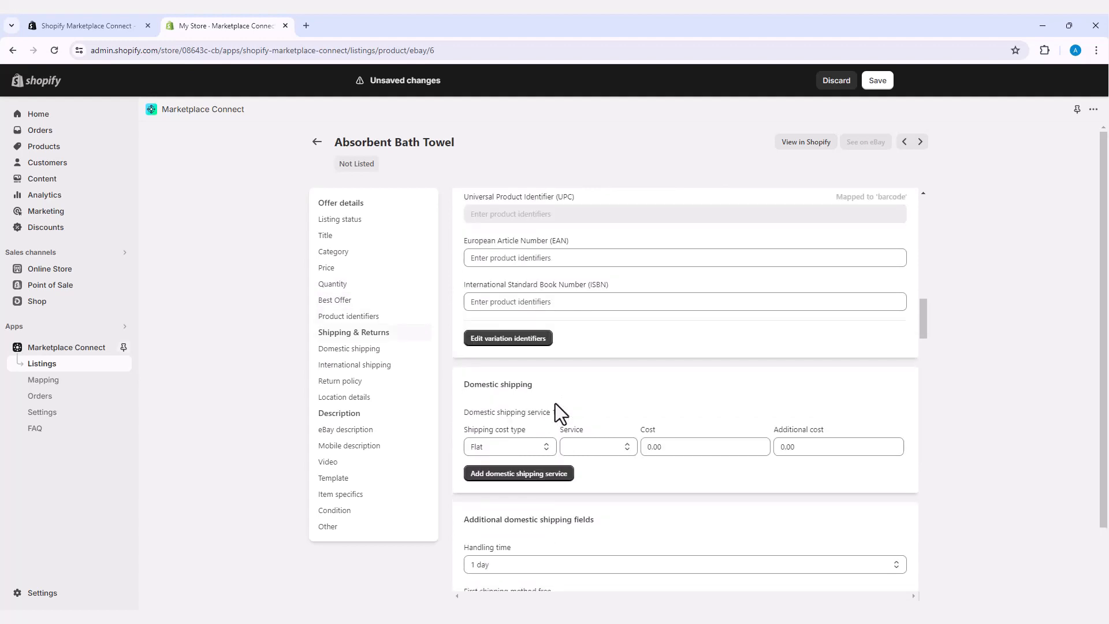
scroll(555, 403, "down", 7)
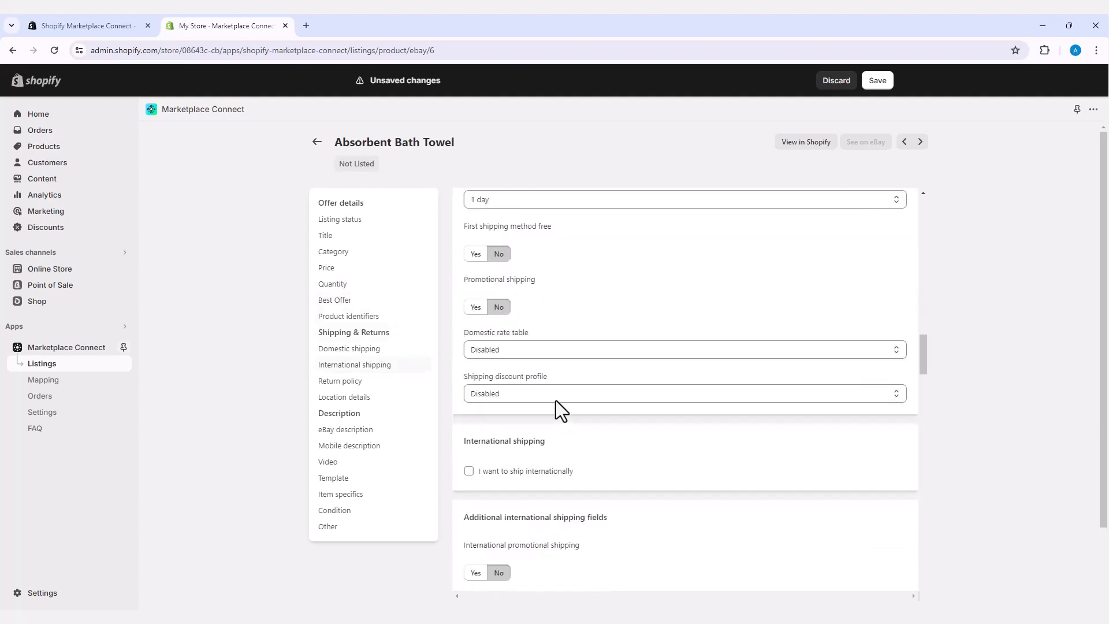
scroll(556, 400, "down", 15)
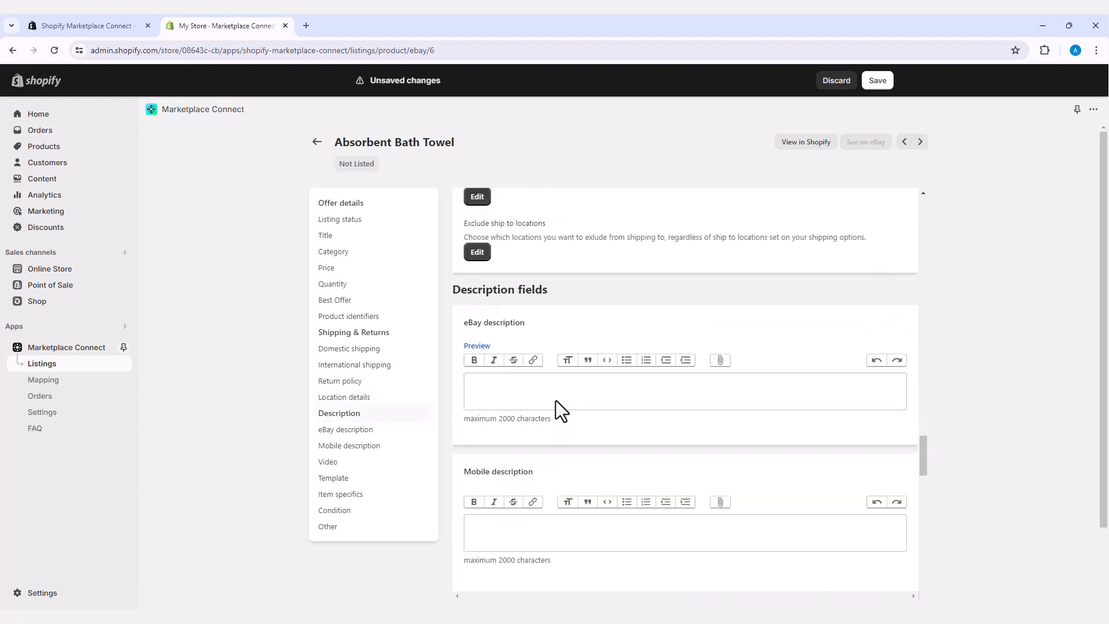
scroll(556, 400, "down", 7)
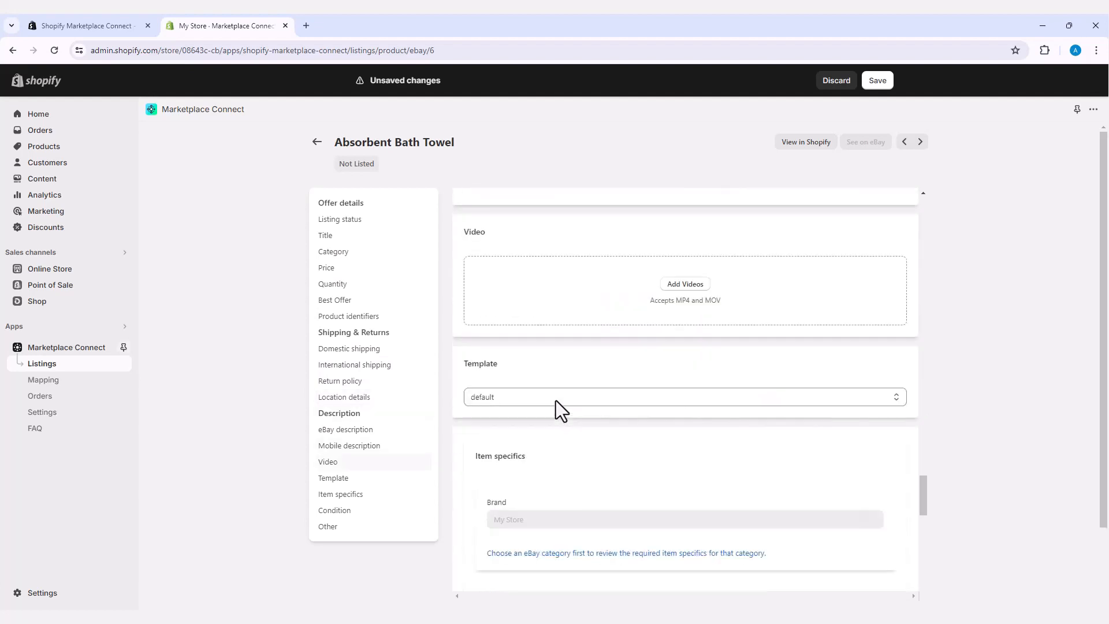
scroll(555, 400, "down", 4)
scroll(555, 400, "down", 5)
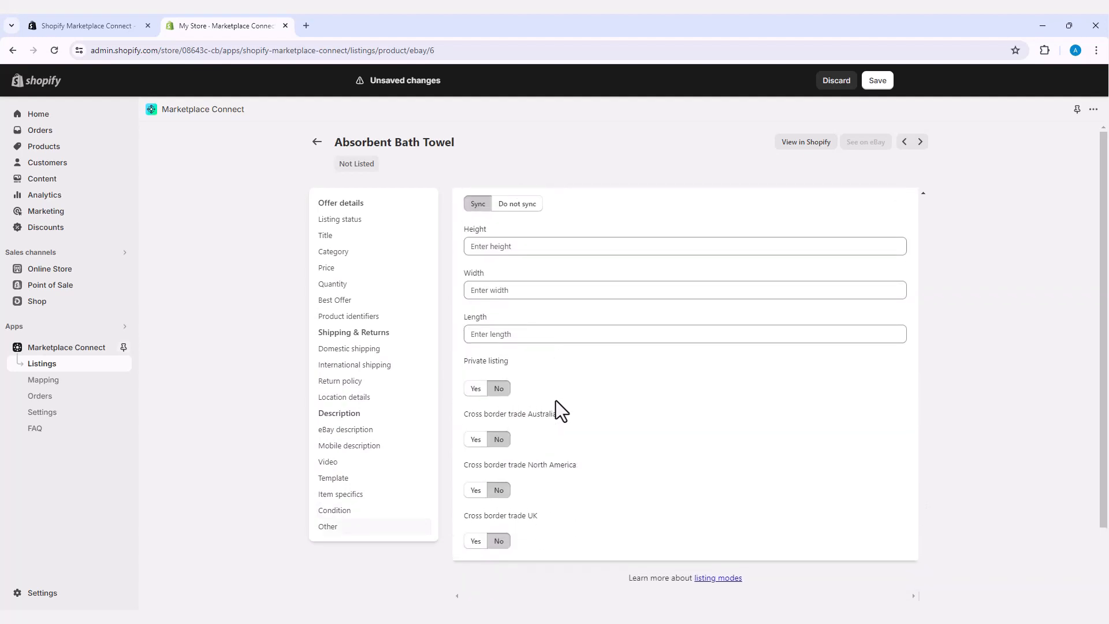
scroll(555, 400, "up", 15)
scroll(555, 401, "up", 15)
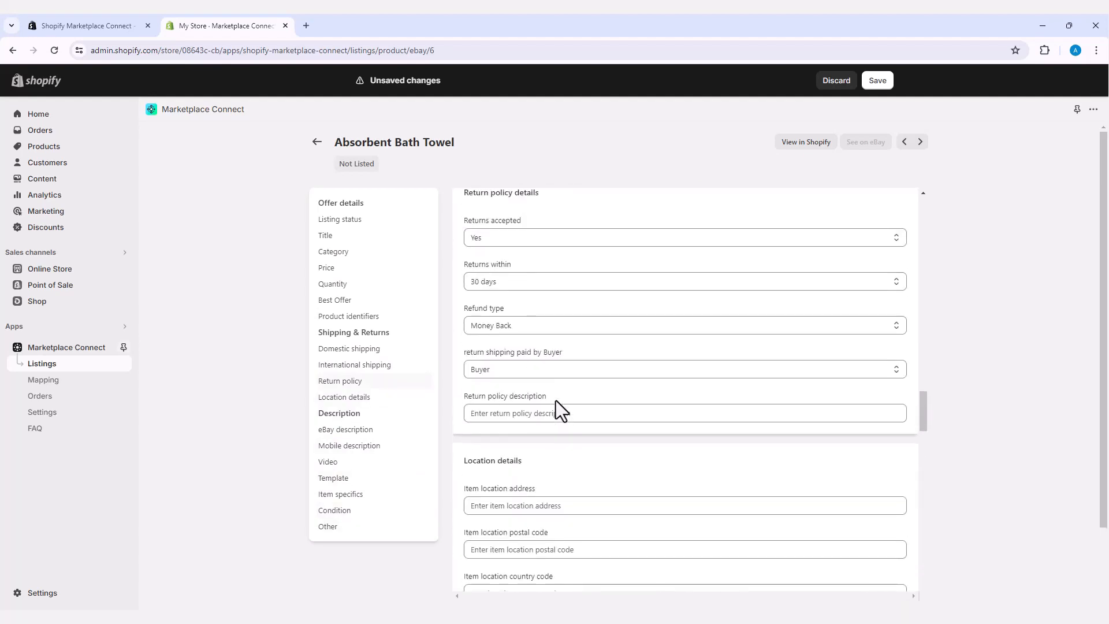
scroll(555, 400, "up", 4)
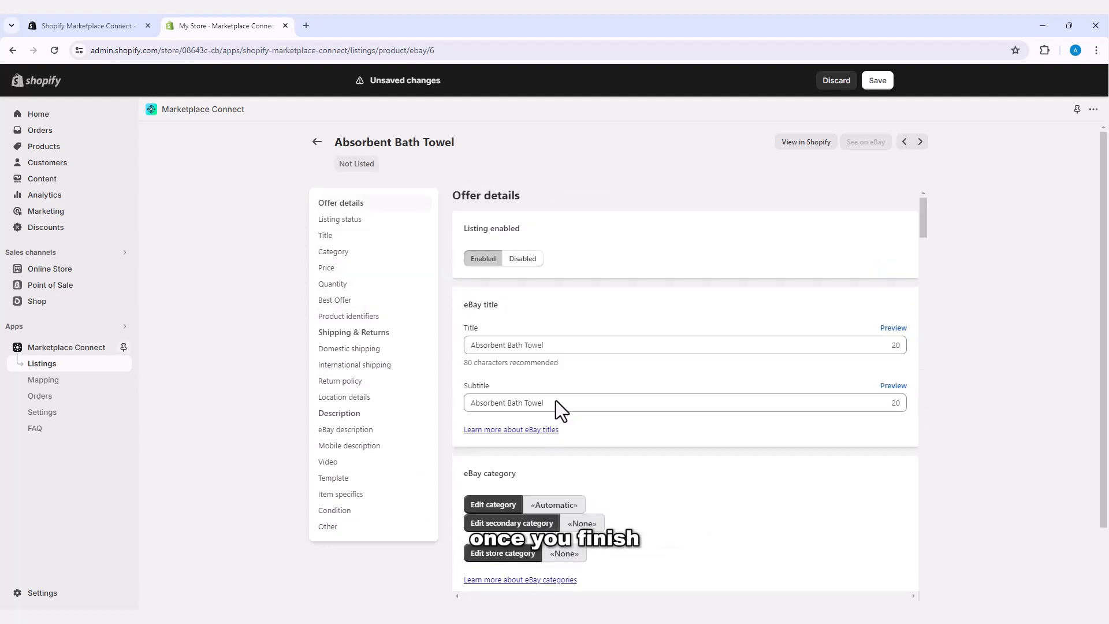
Step: Save the bath towel listing, confirm its offer shows Publishing, and open the Leopard Jeans listing
left_click(877, 82)
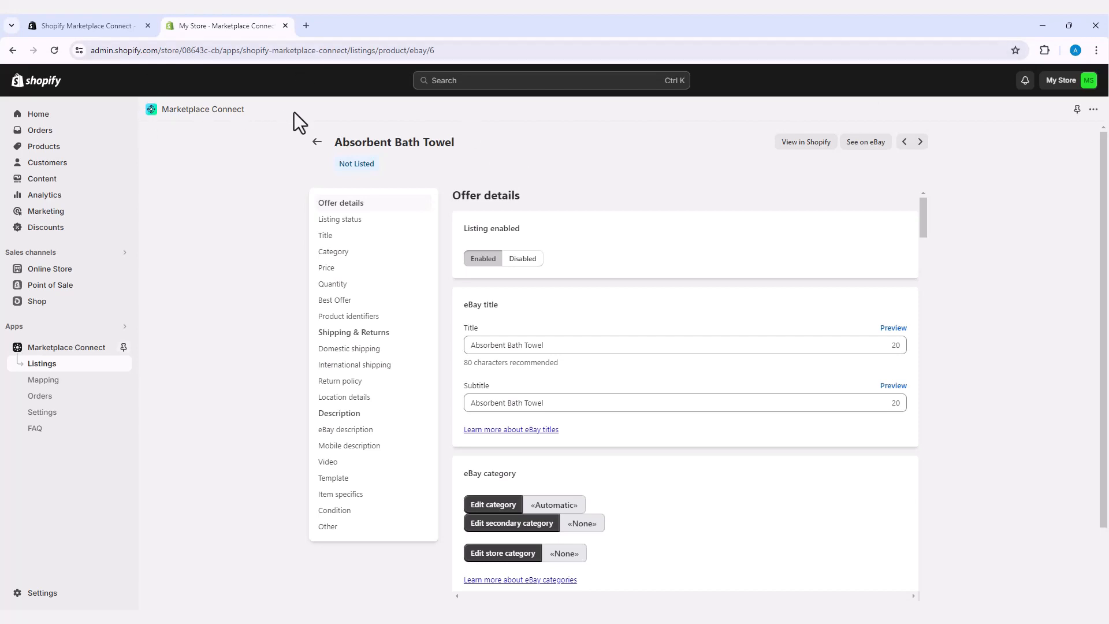
left_click(317, 142)
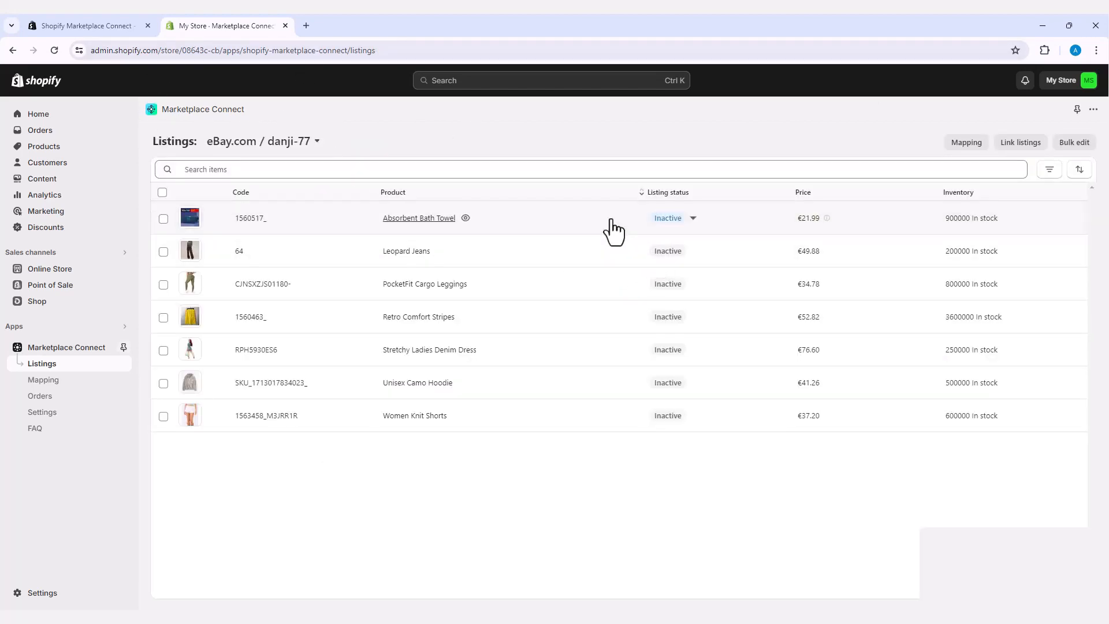
left_click(693, 219)
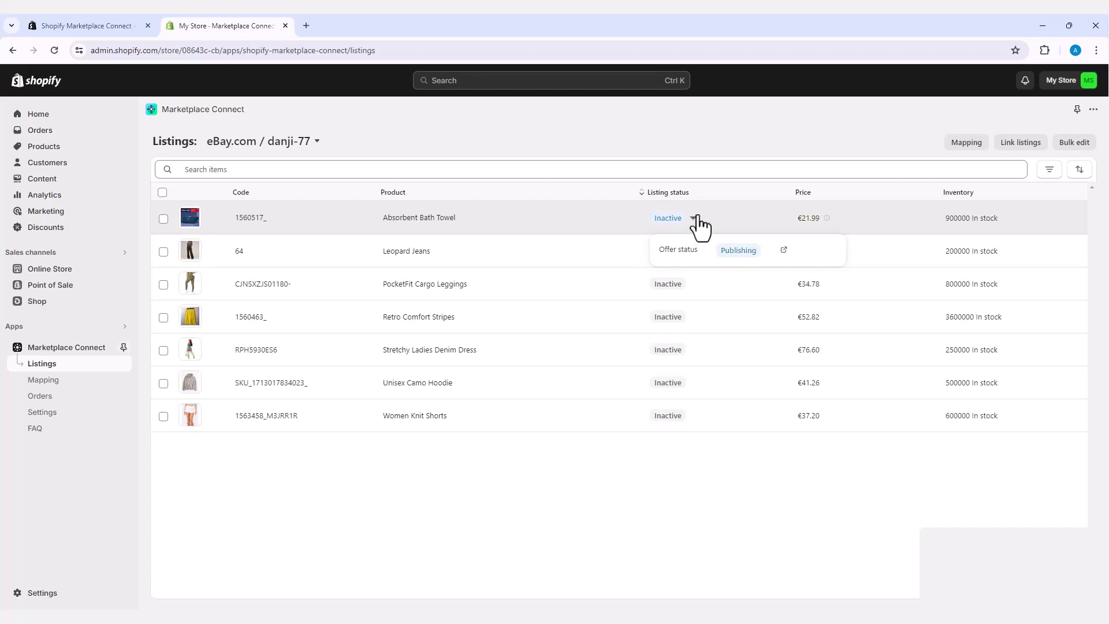
left_click(564, 264)
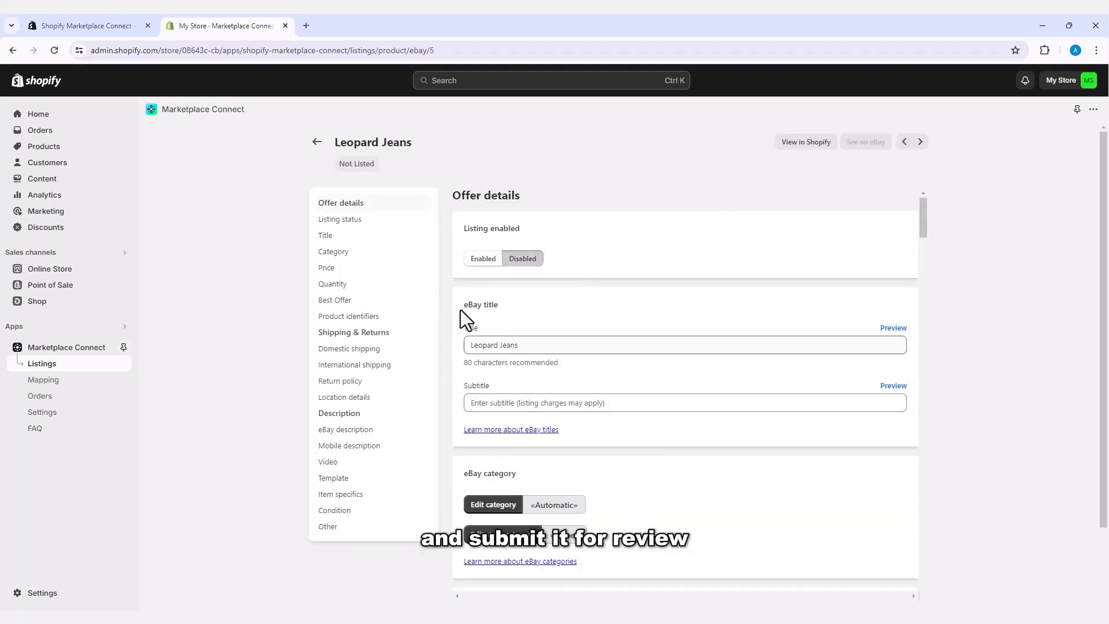
Step: Switch the Leopard Jeans eBay listing to Enabled and save it
left_click(478, 260)
scroll(657, 477, "down", 3)
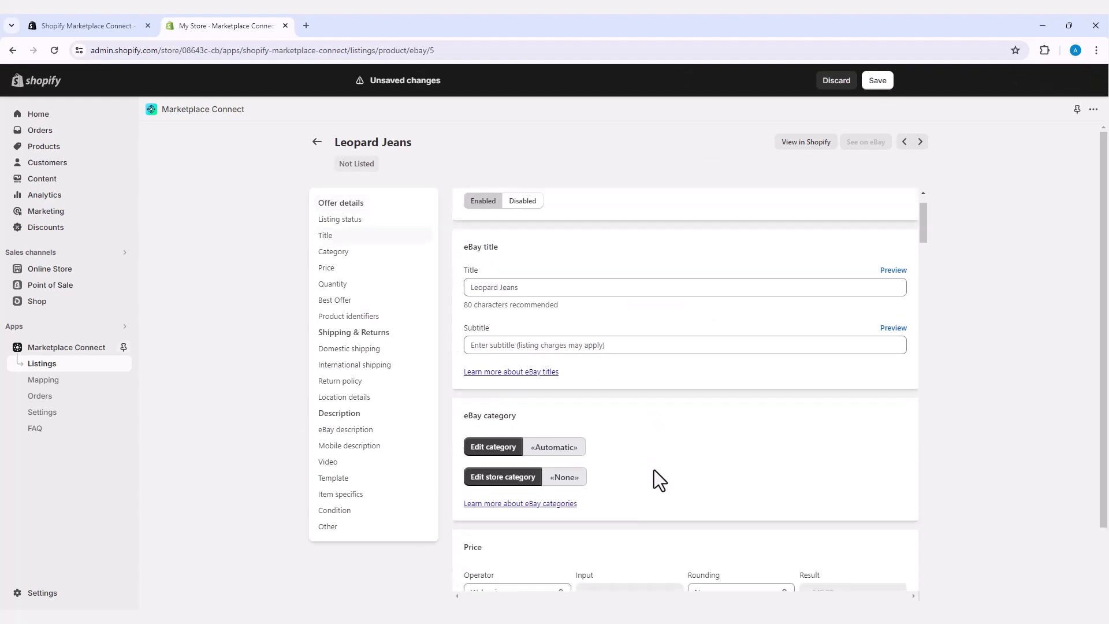
scroll(654, 469, "down", 15)
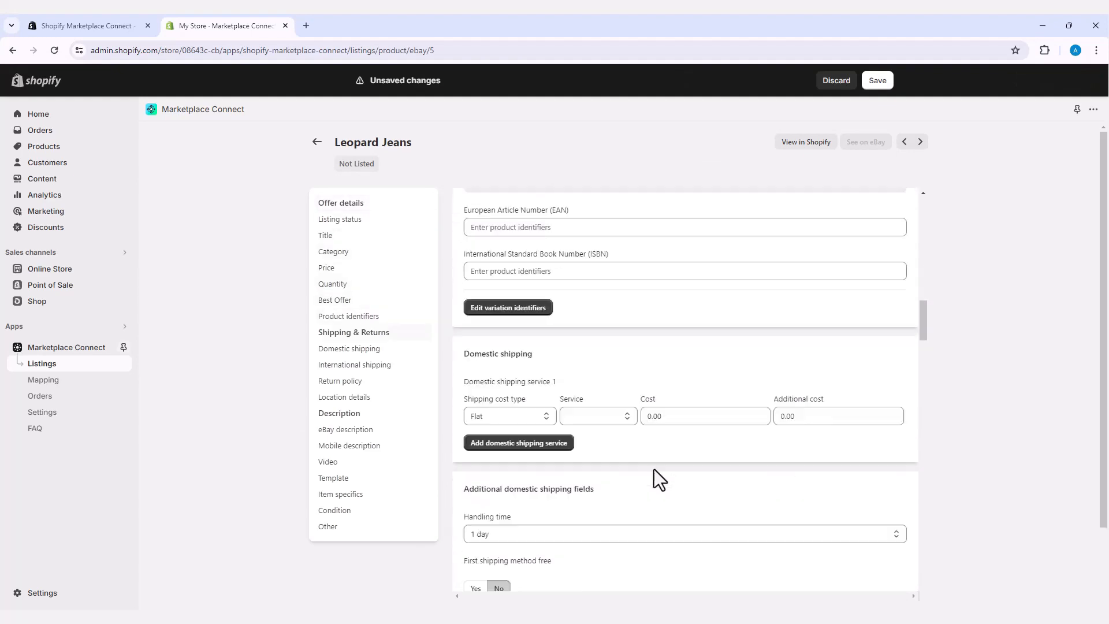
scroll(654, 469, "down", 20)
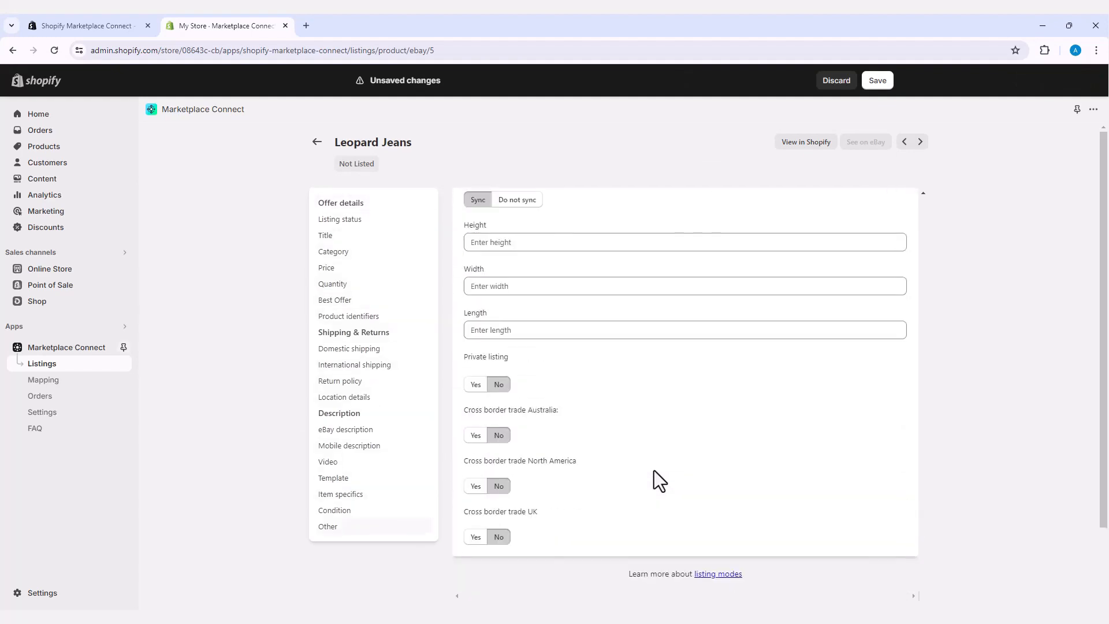
scroll(615, 407, "up", 20)
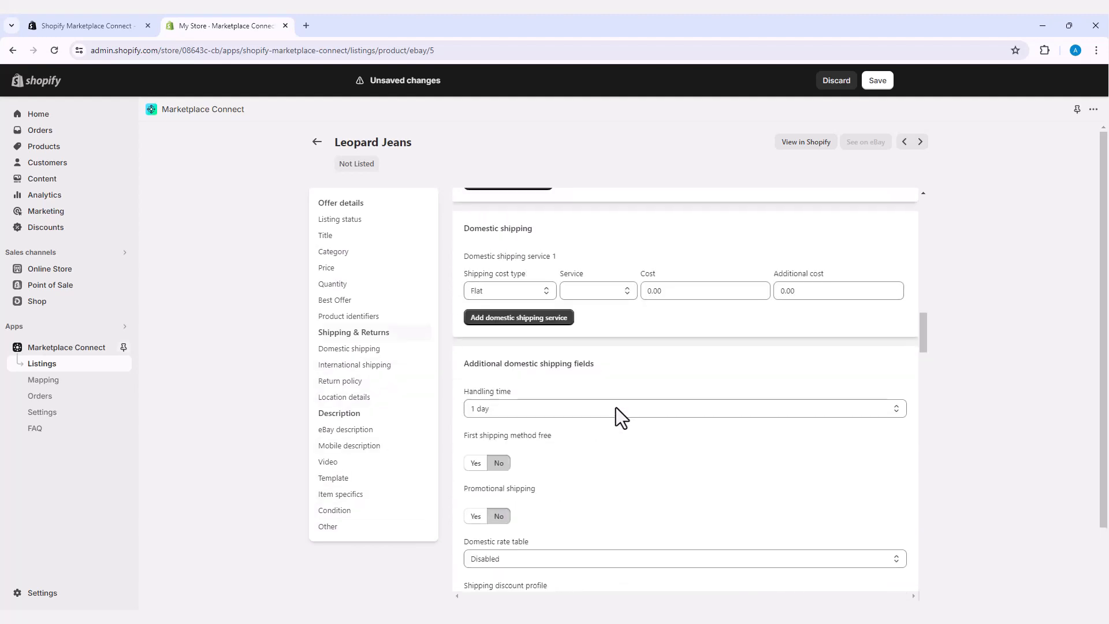
scroll(616, 407, "up", 2)
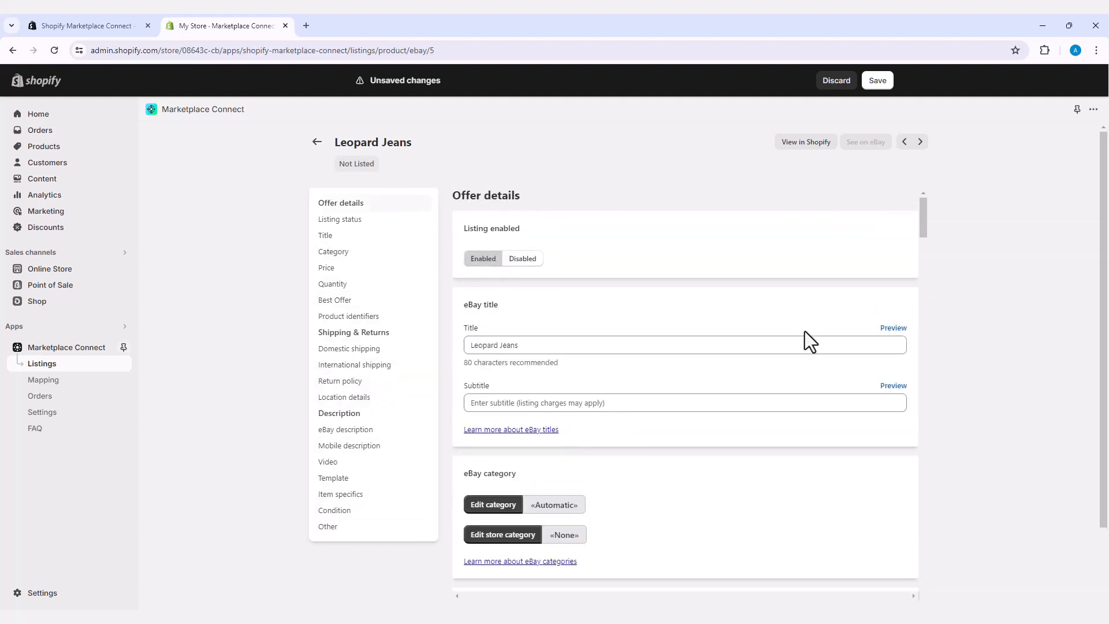
left_click(878, 82)
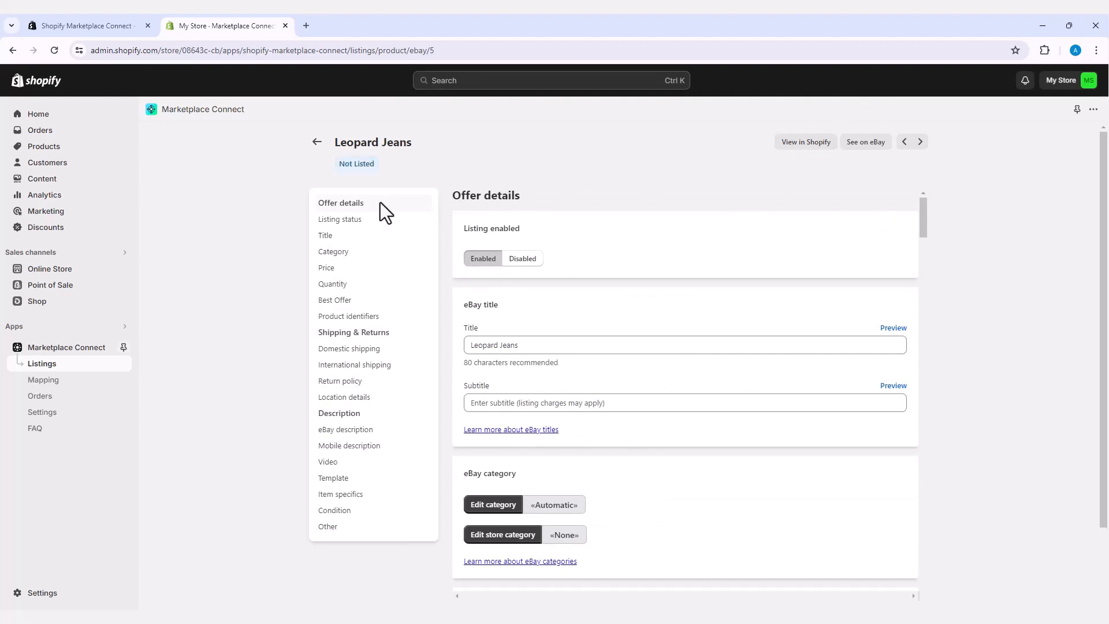
Step: Check offer status for Leopard Jeans, the bath towel and PocketFit Cargo Leggings, then go to Mapping
left_click(316, 142)
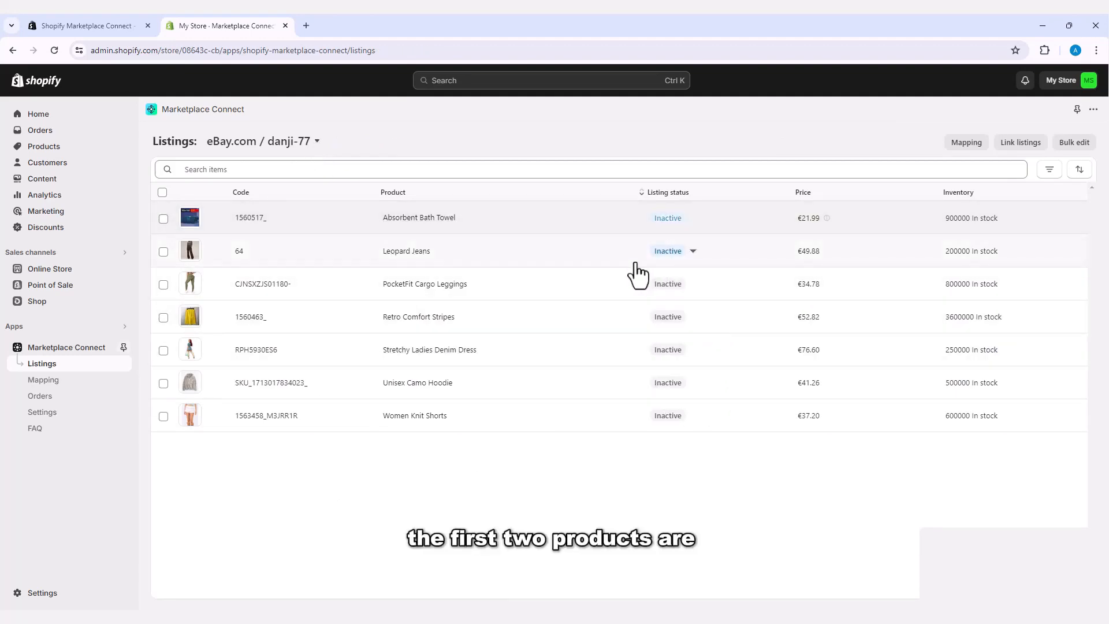
left_click(692, 253)
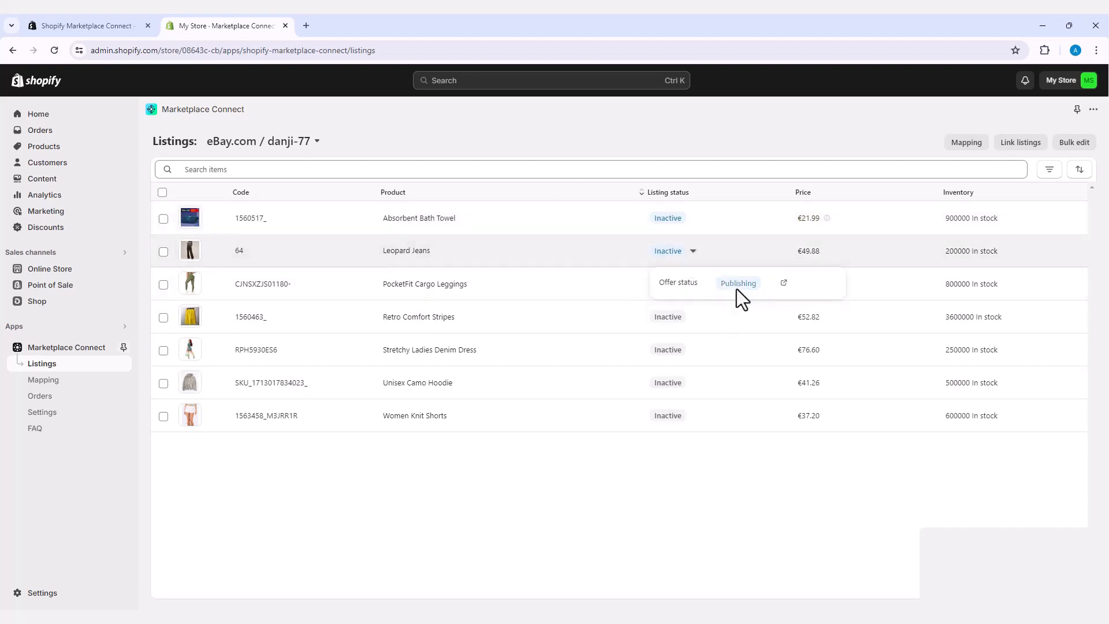
left_click(697, 233)
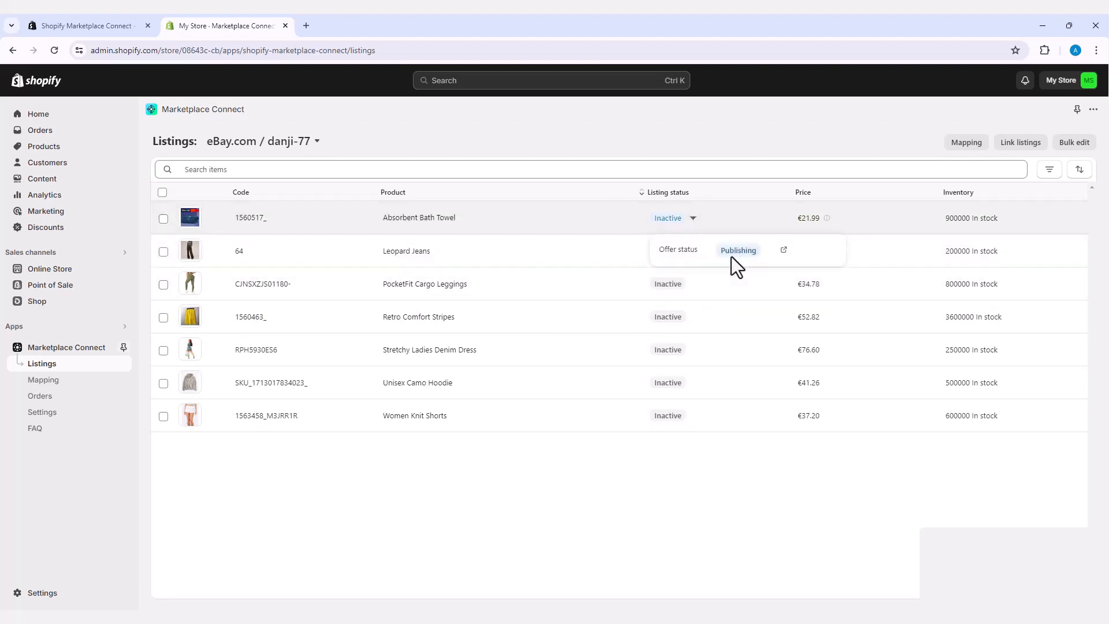
left_click(703, 508)
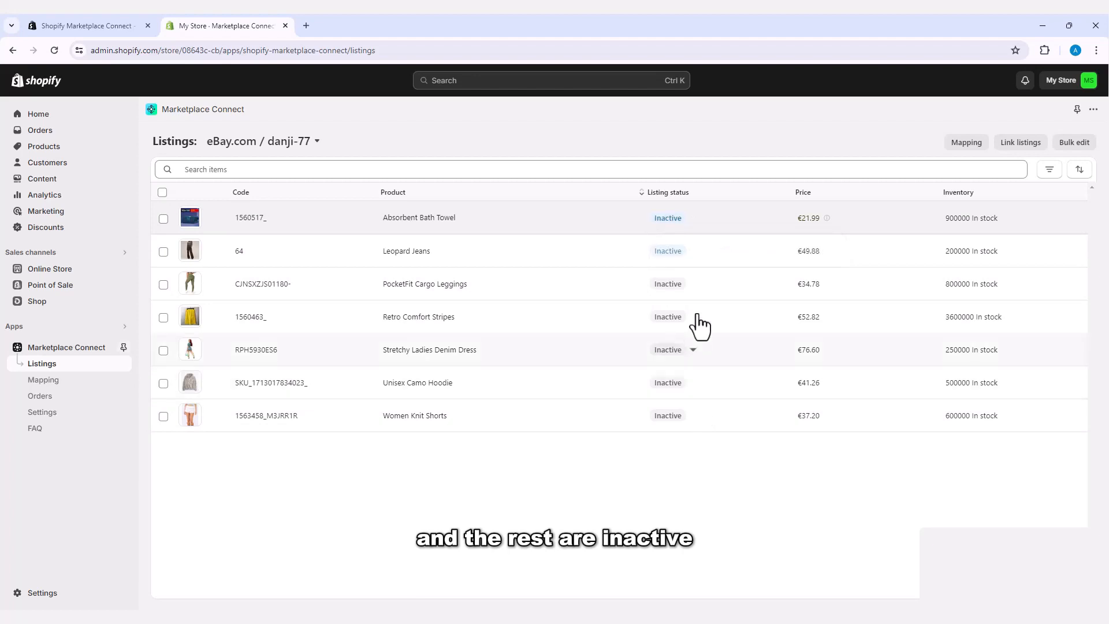
left_click(694, 284)
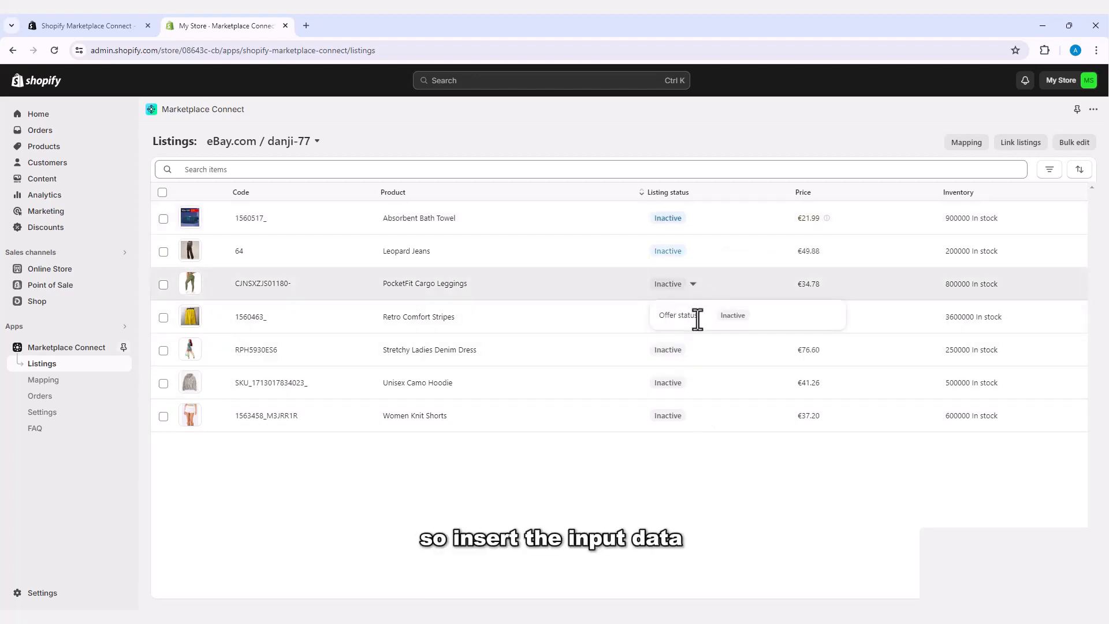
left_click(721, 521)
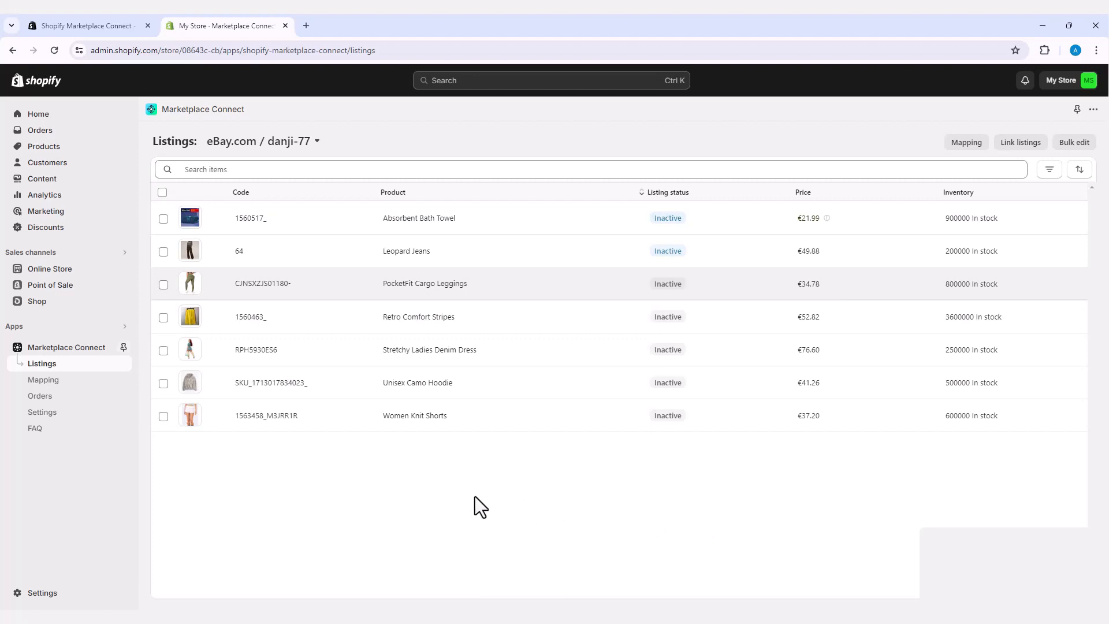
left_click(50, 383)
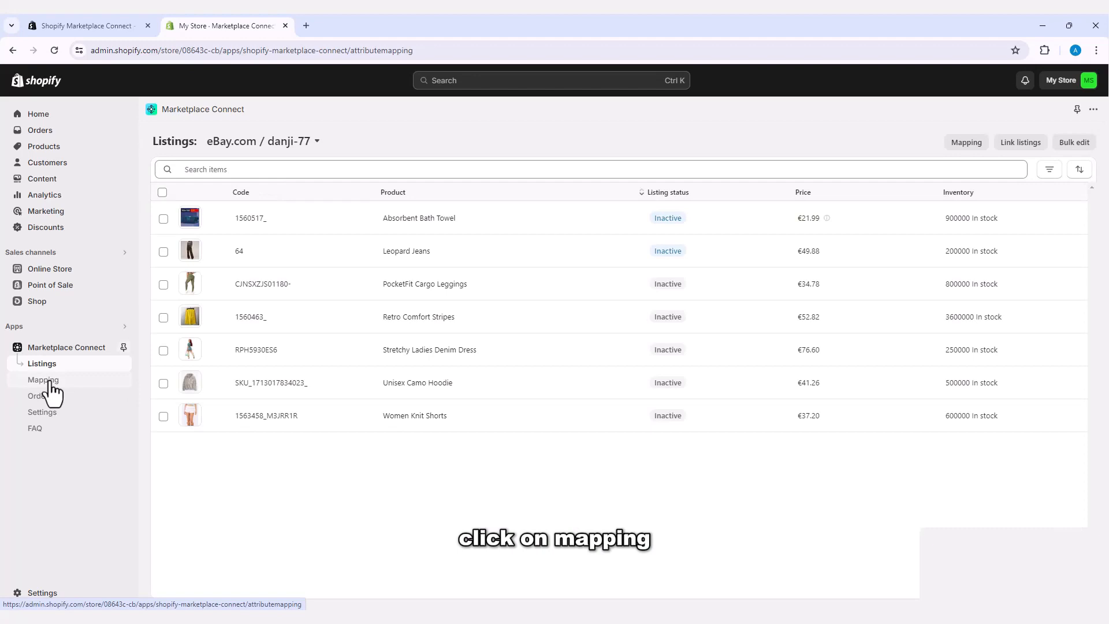
left_click(50, 382)
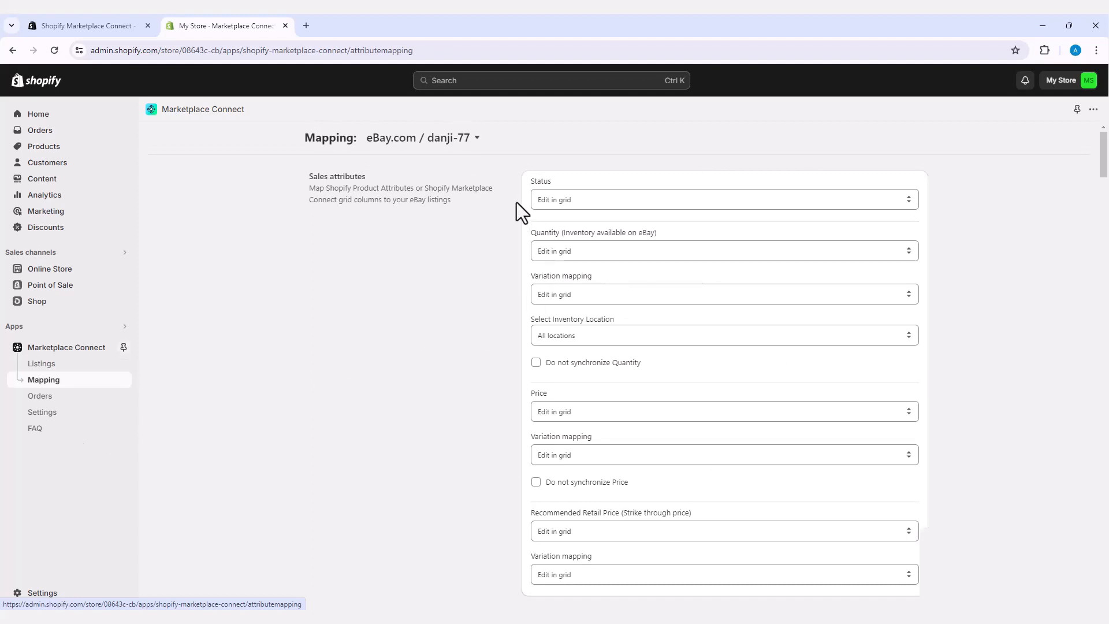
left_click(908, 202)
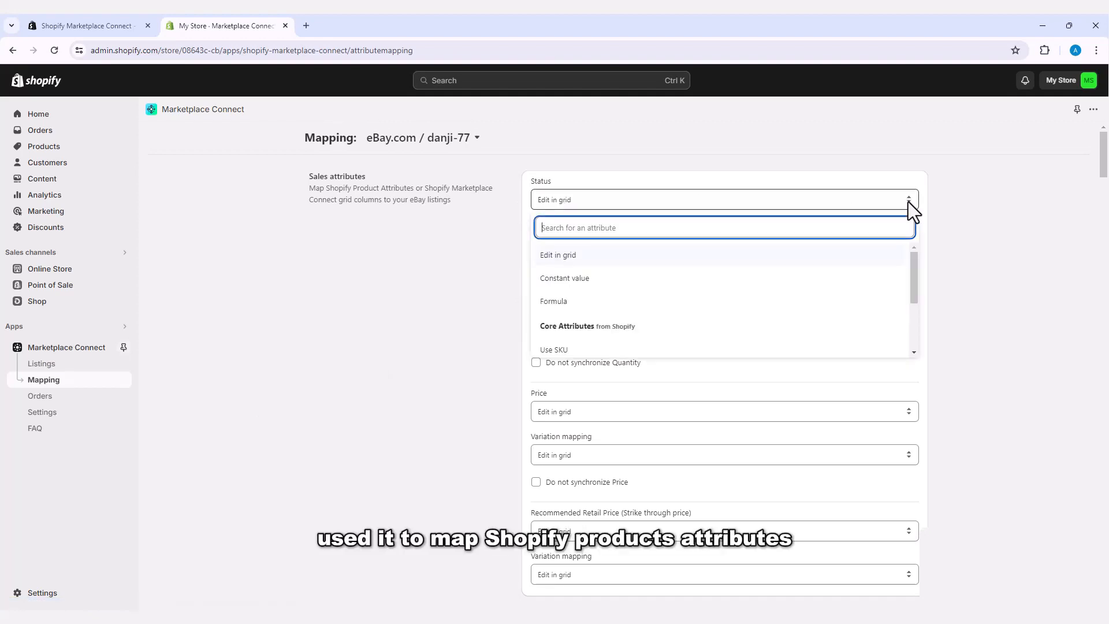
left_click(908, 202)
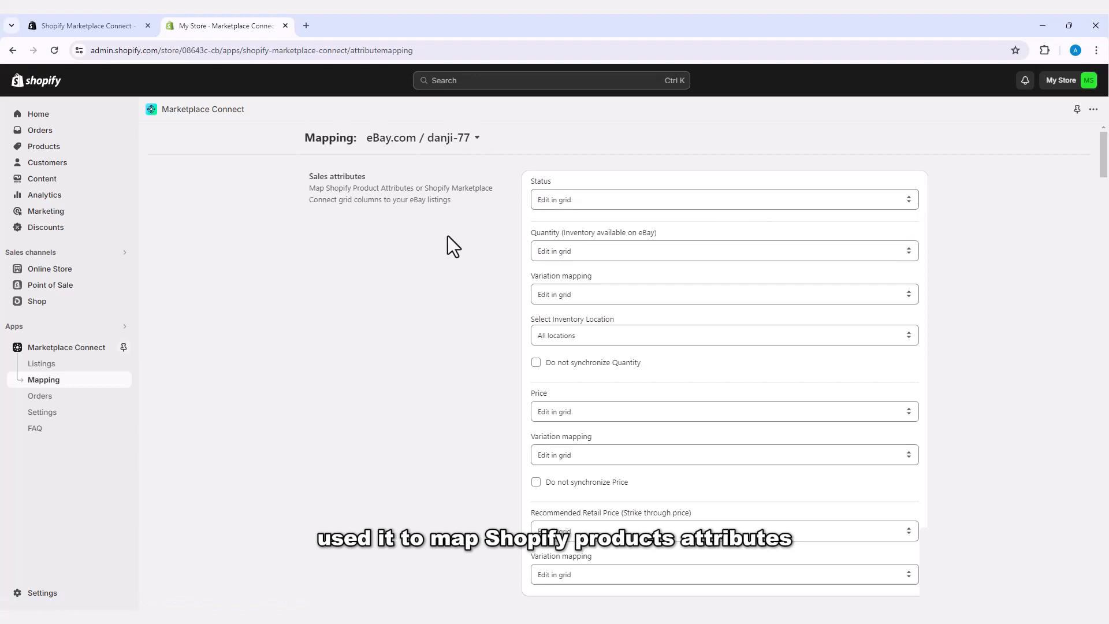
double_click(315, 176)
left_click_drag(357, 180, 368, 178)
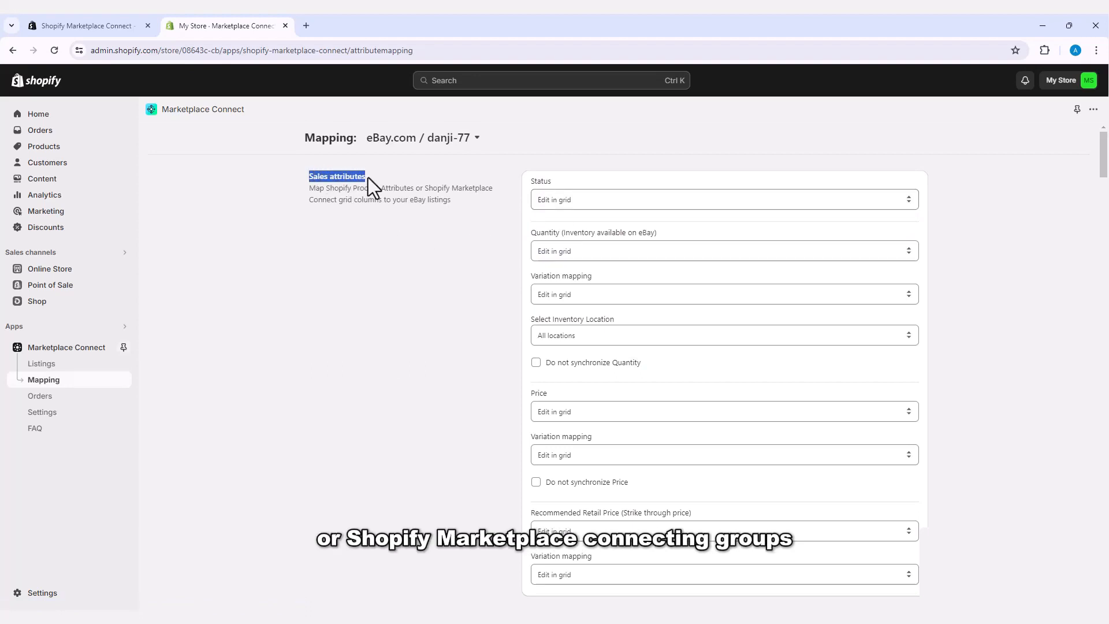
left_click(396, 278)
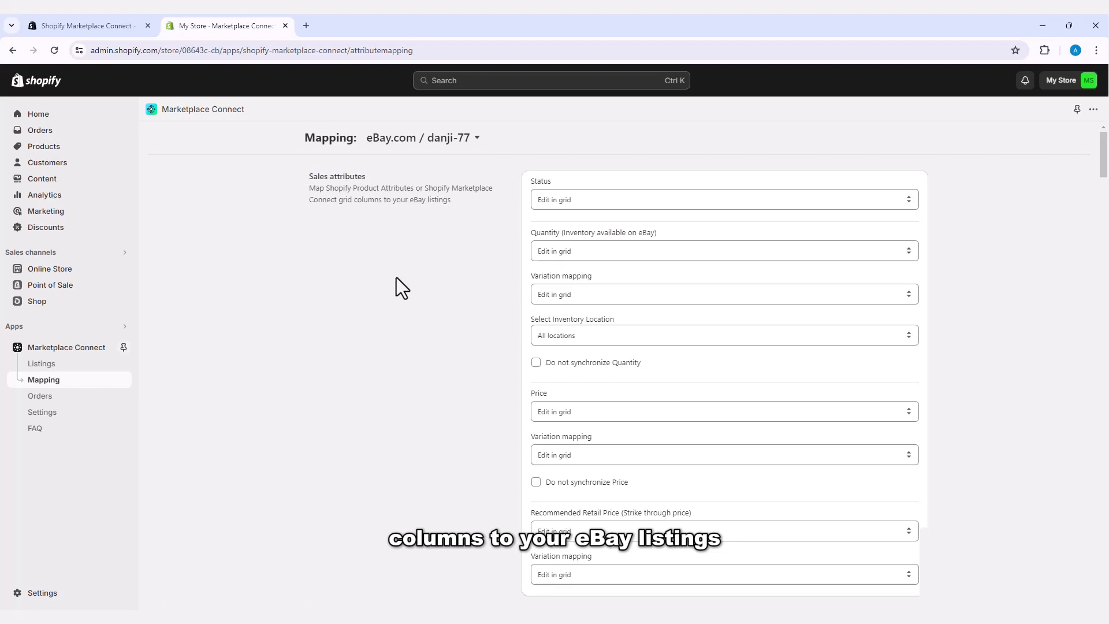
scroll(396, 277, "down", 6)
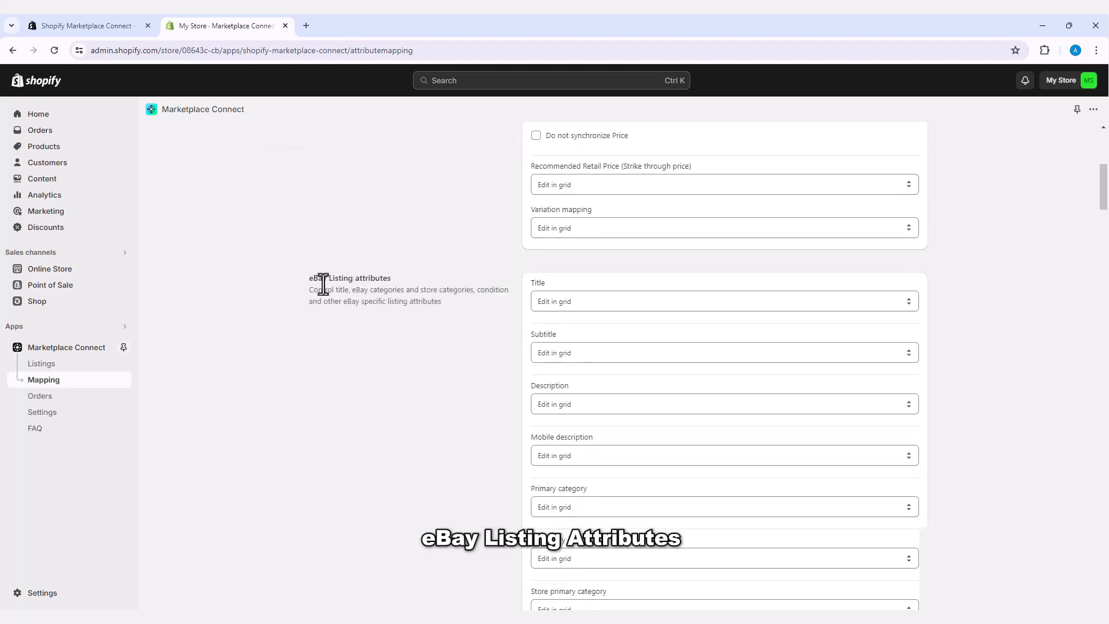
left_click_drag(308, 277, 382, 279)
left_click(401, 279)
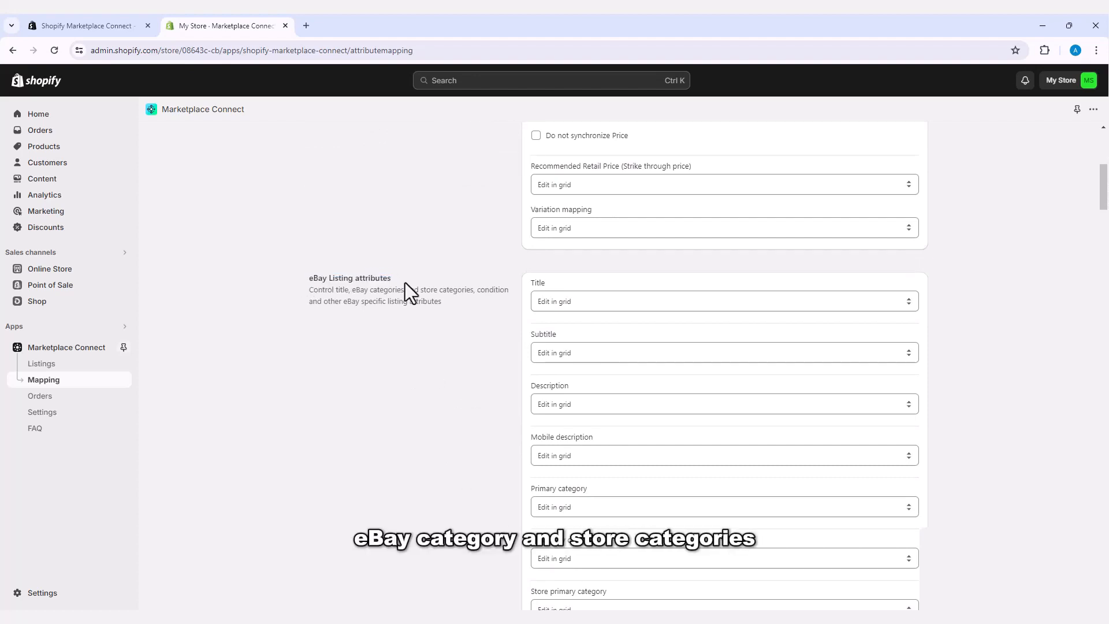
scroll(425, 313, "down", 7)
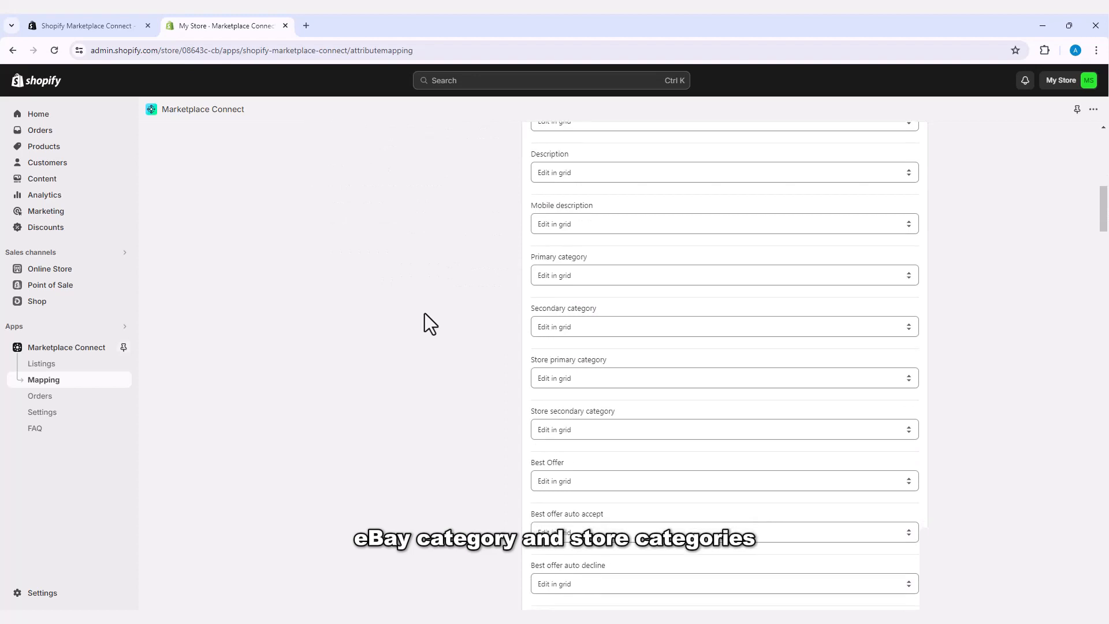
scroll(424, 313, "down", 9)
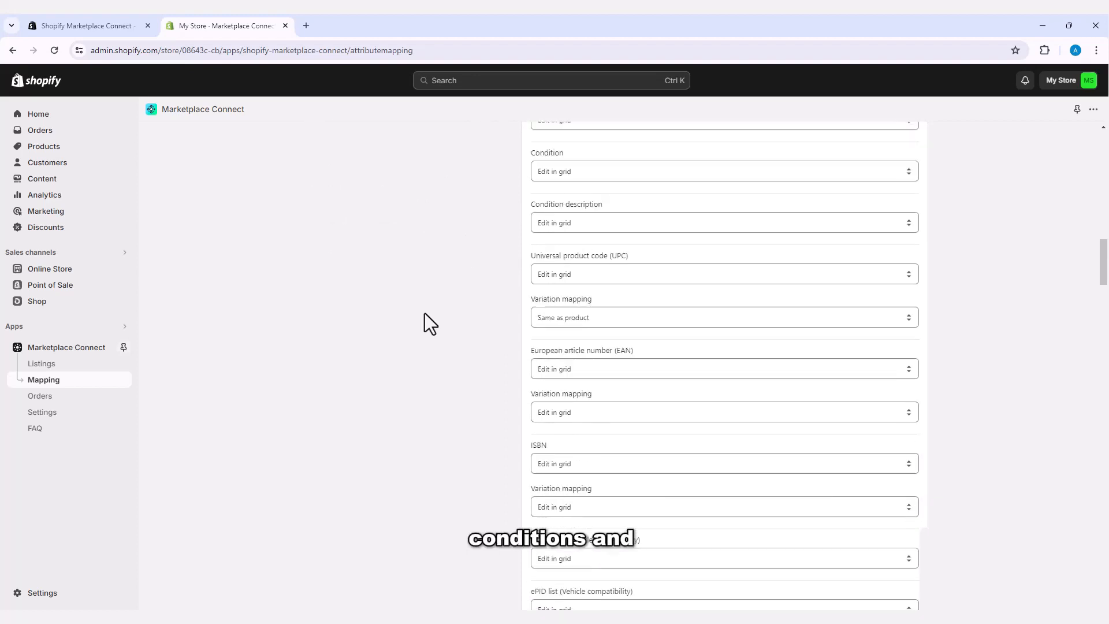
scroll(424, 313, "down", 5)
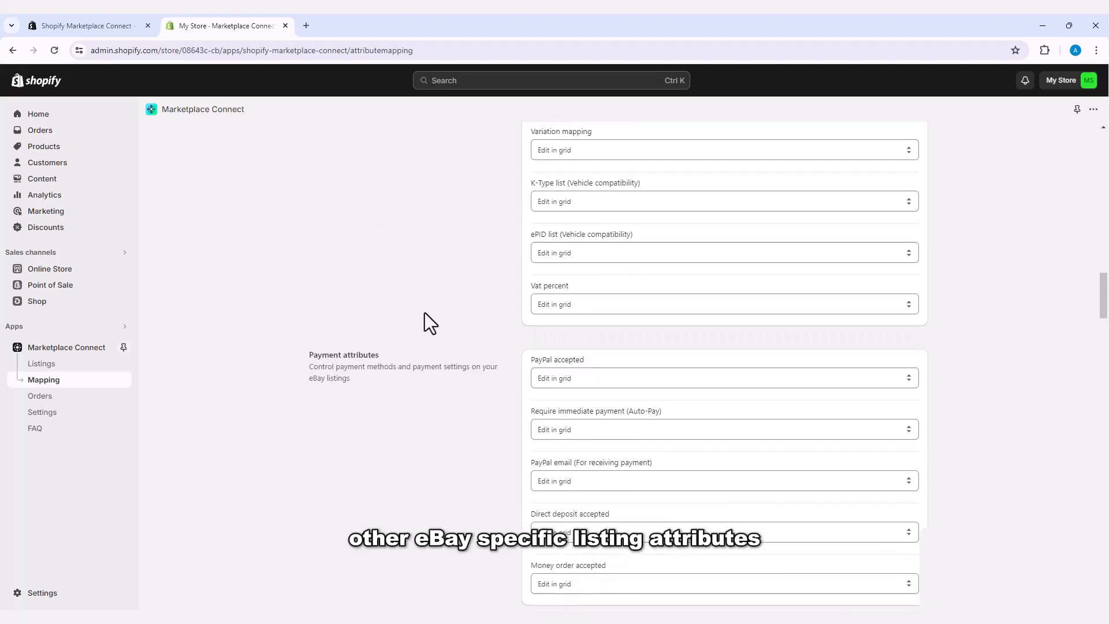
scroll(424, 313, "down", 2)
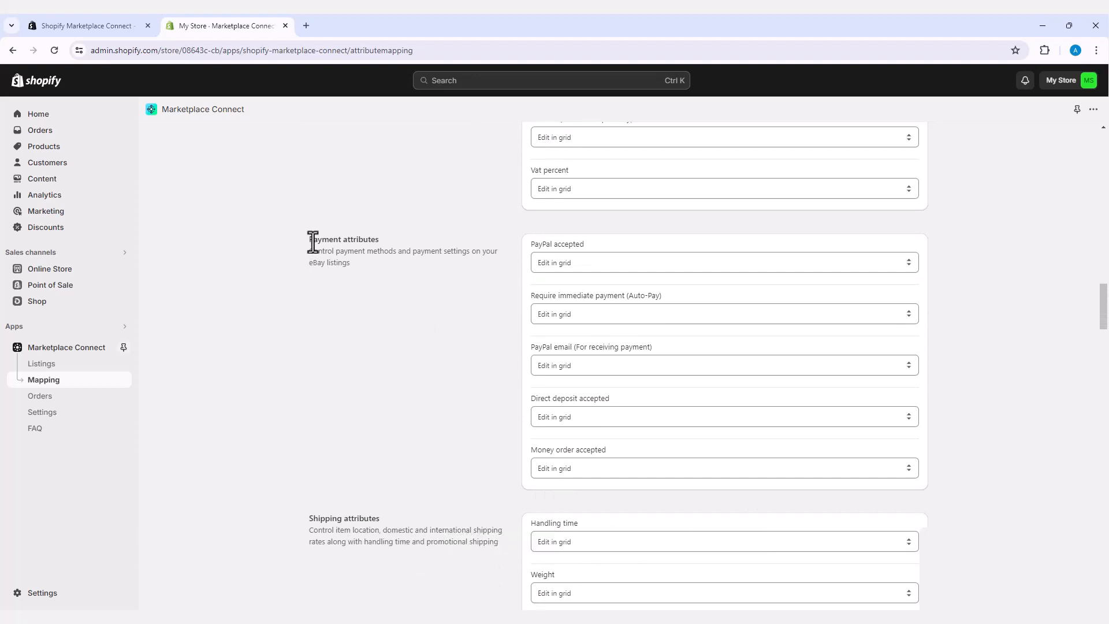
left_click_drag(308, 242, 386, 244)
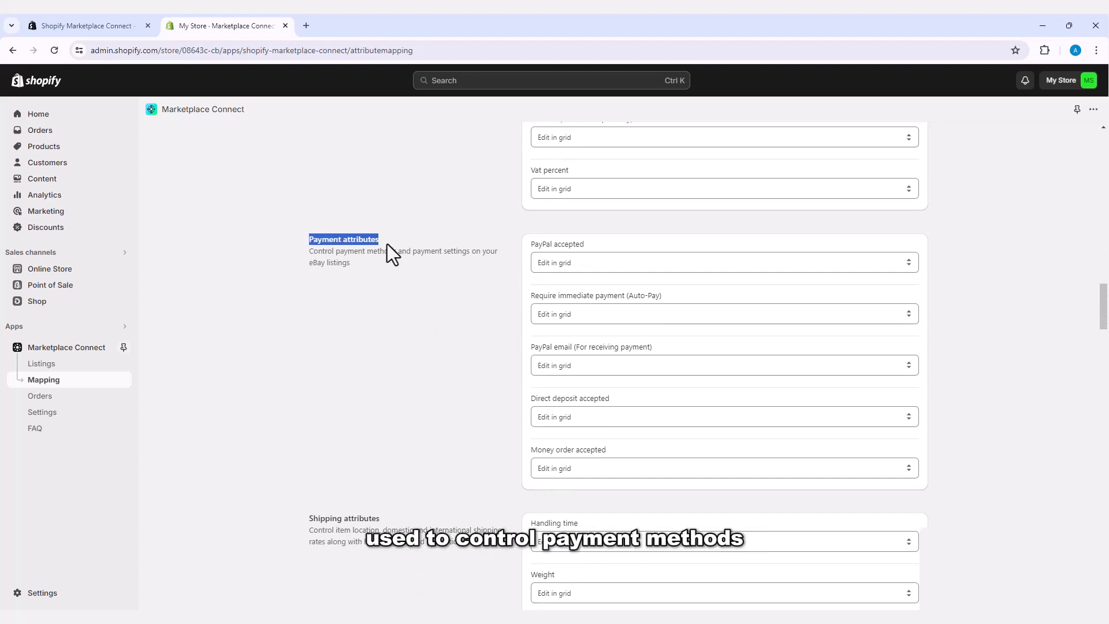
left_click(398, 287)
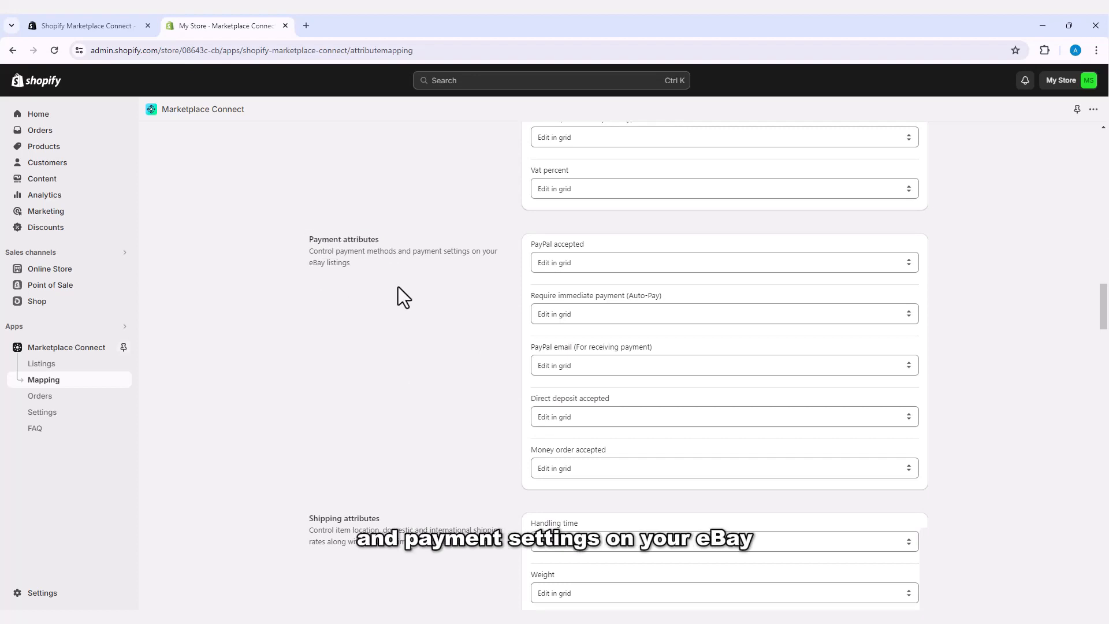
scroll(398, 285, "down", 4)
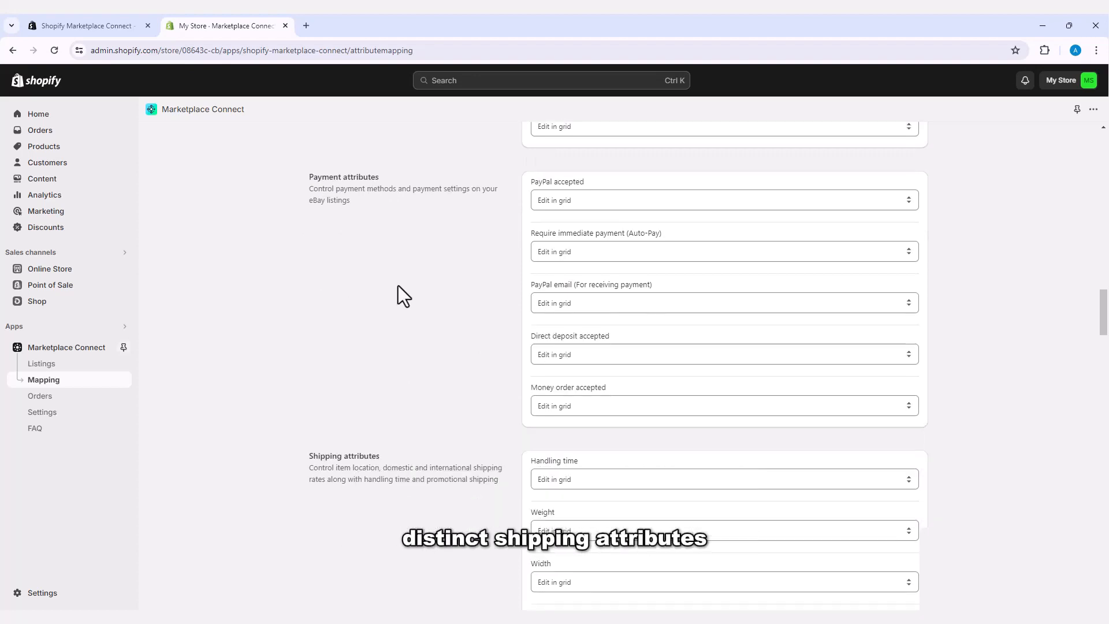
scroll(398, 285, "down", 1)
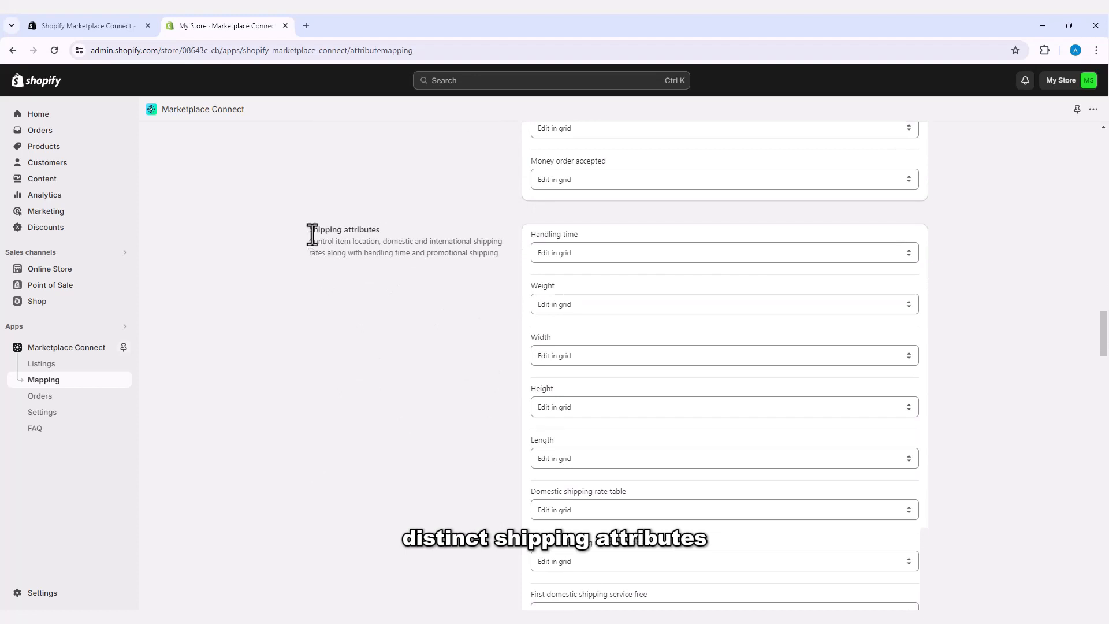
left_click_drag(310, 230, 383, 236)
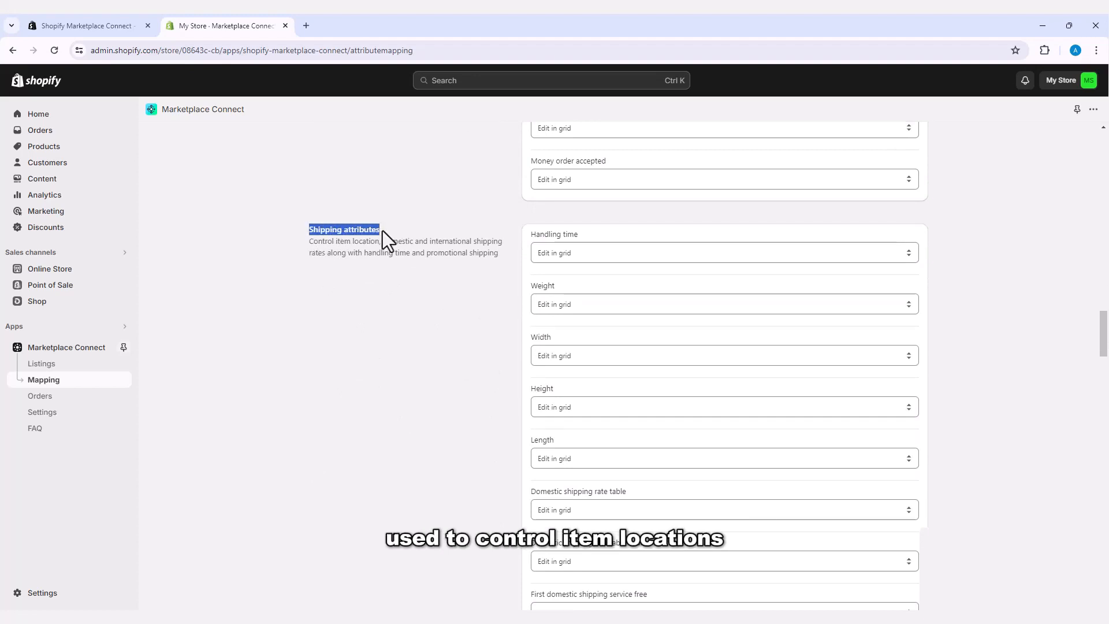
left_click(413, 306)
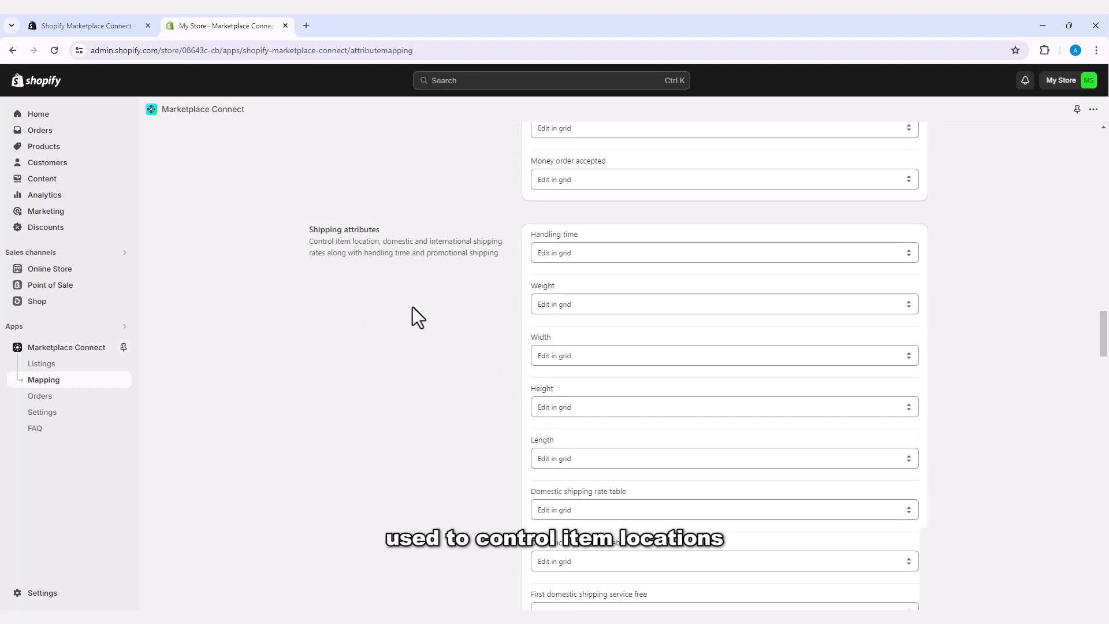
scroll(410, 311, "down", 7)
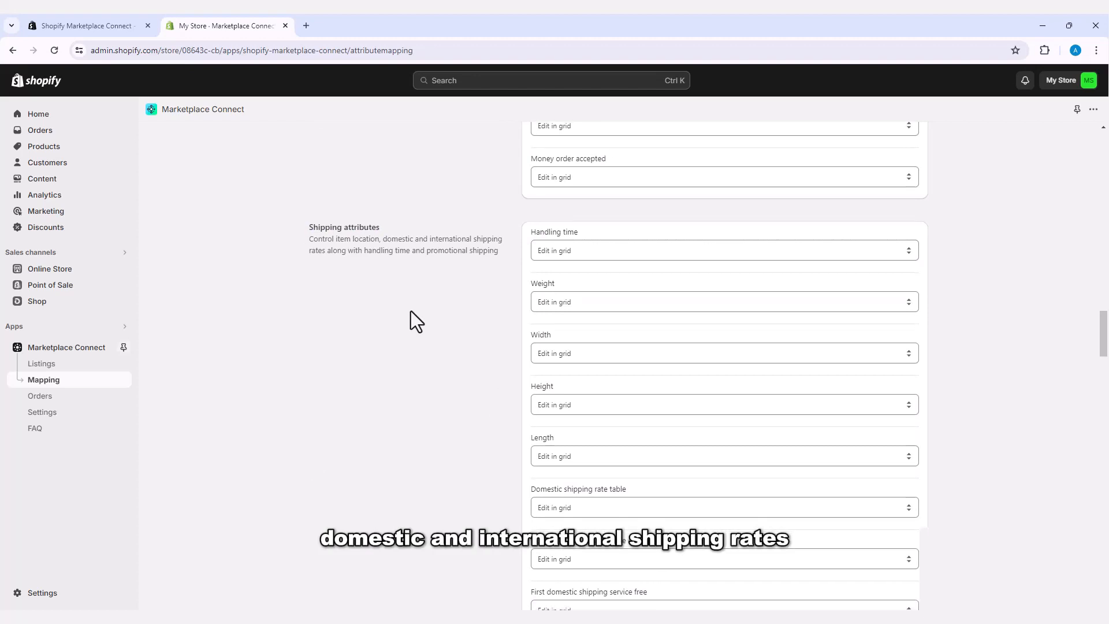
scroll(411, 310, "down", 10)
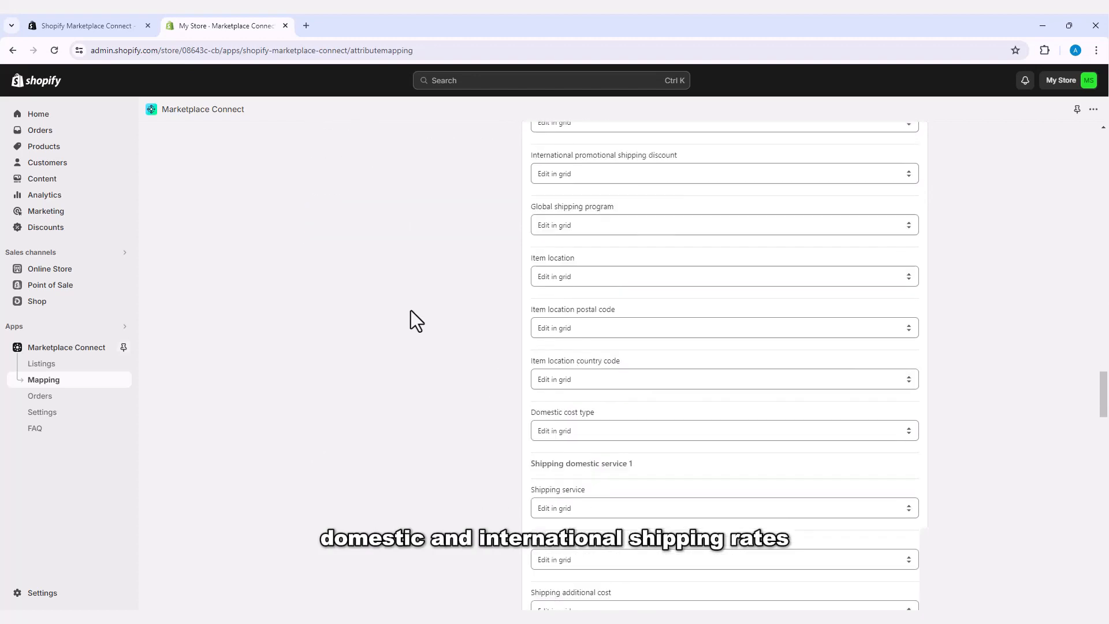
scroll(411, 310, "down", 12)
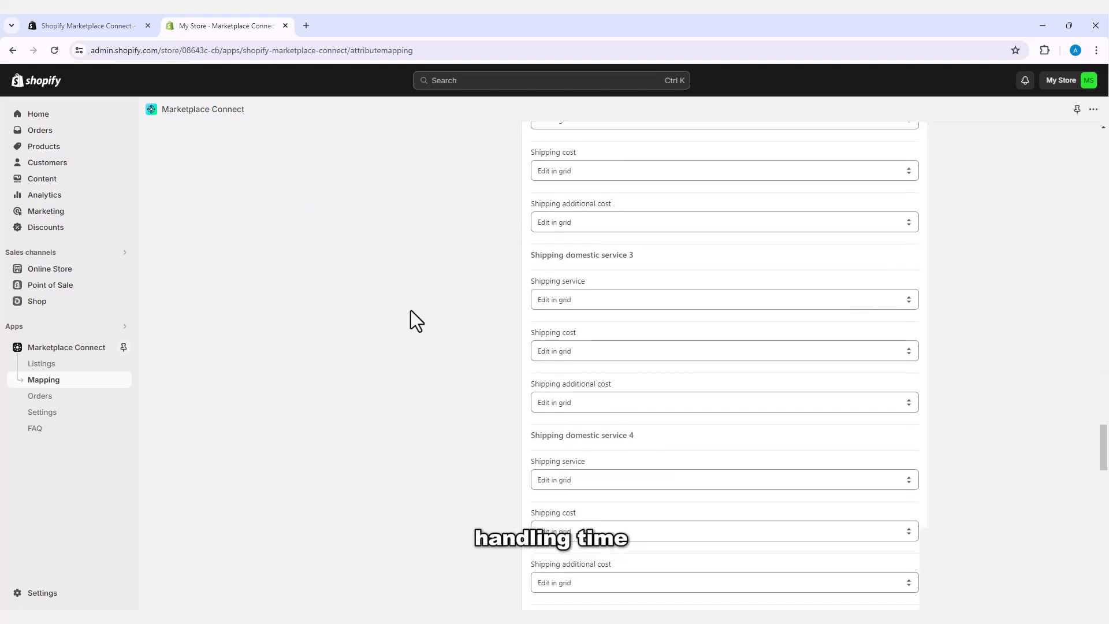
scroll(411, 310, "down", 17)
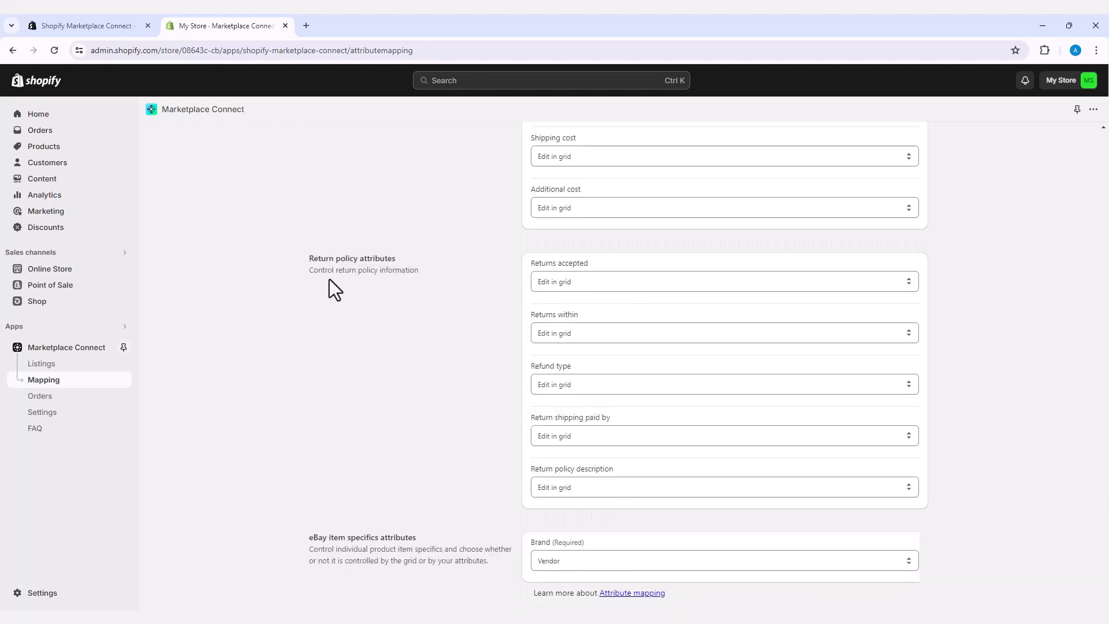
left_click_drag(309, 259, 395, 258)
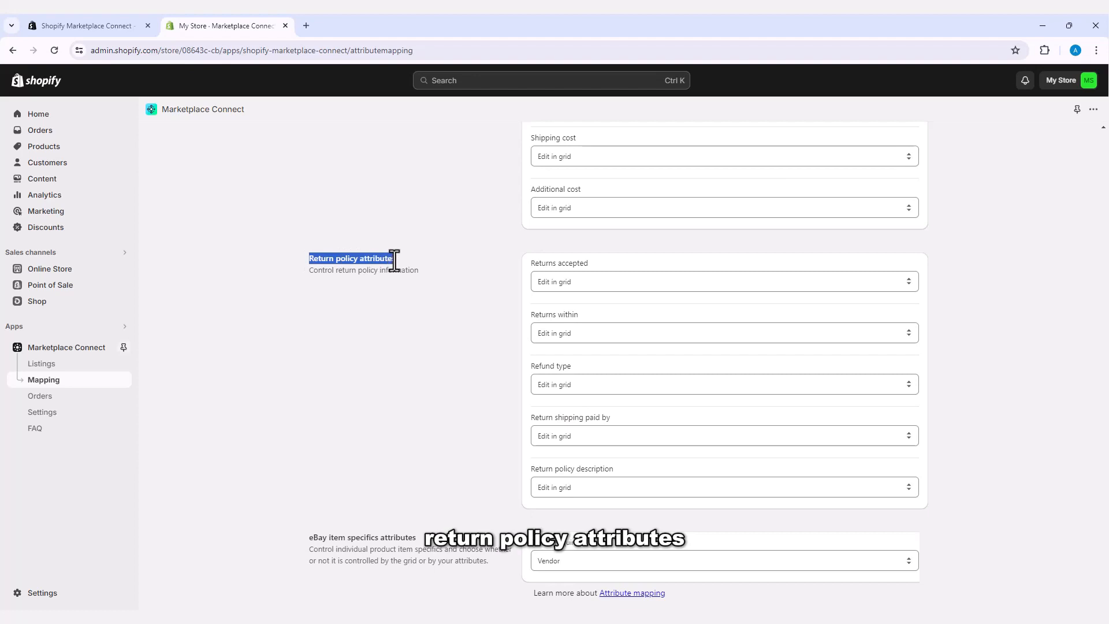
left_click(411, 242)
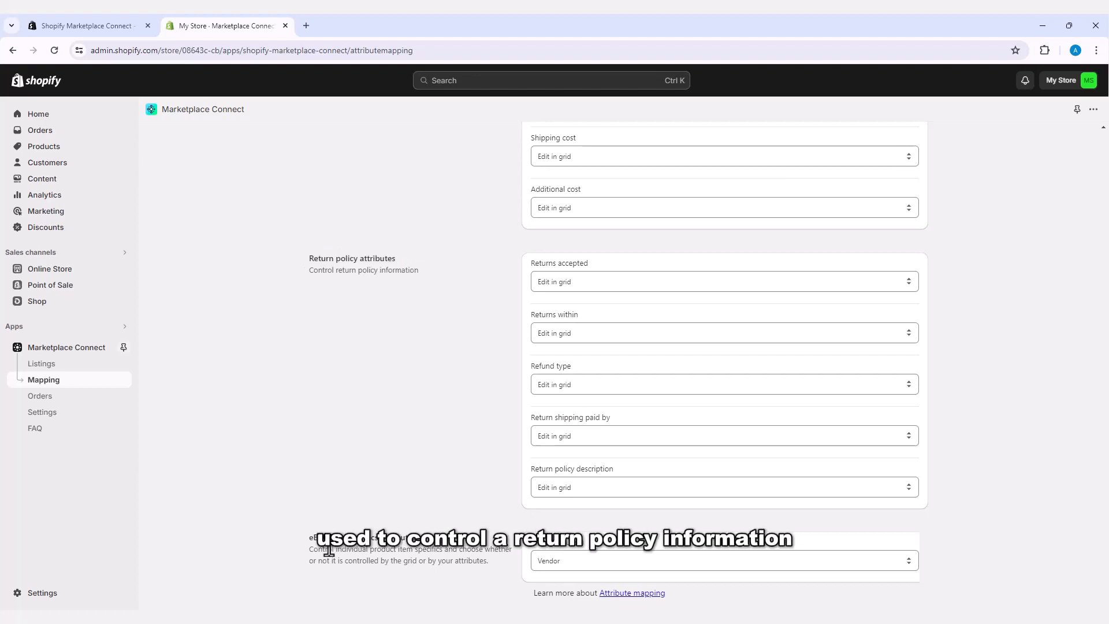
left_click_drag(310, 539, 424, 540)
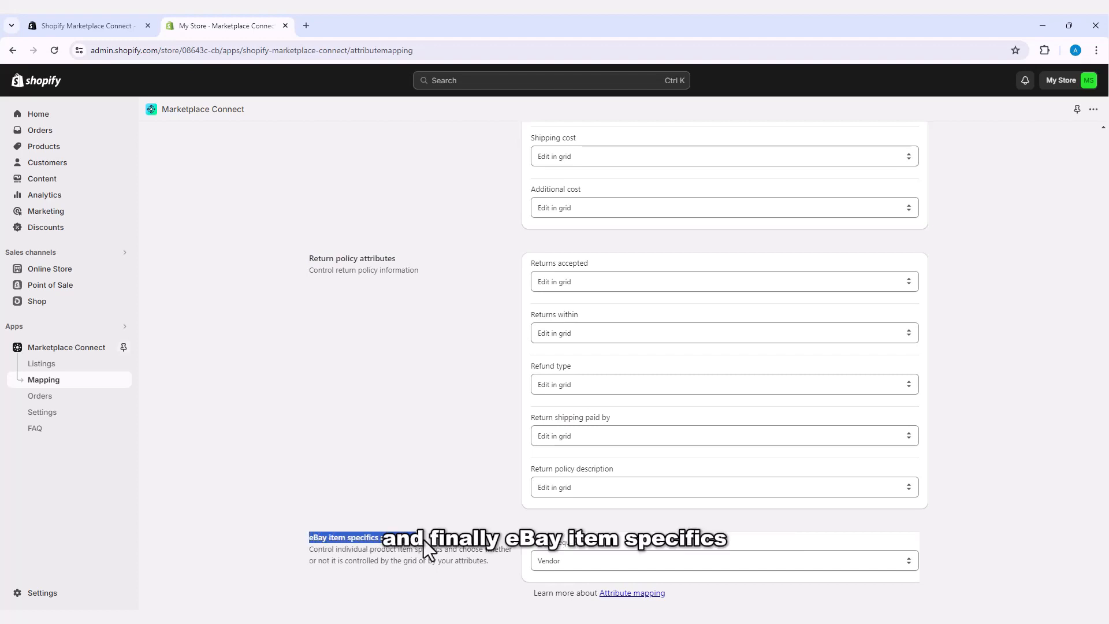
left_click(437, 547)
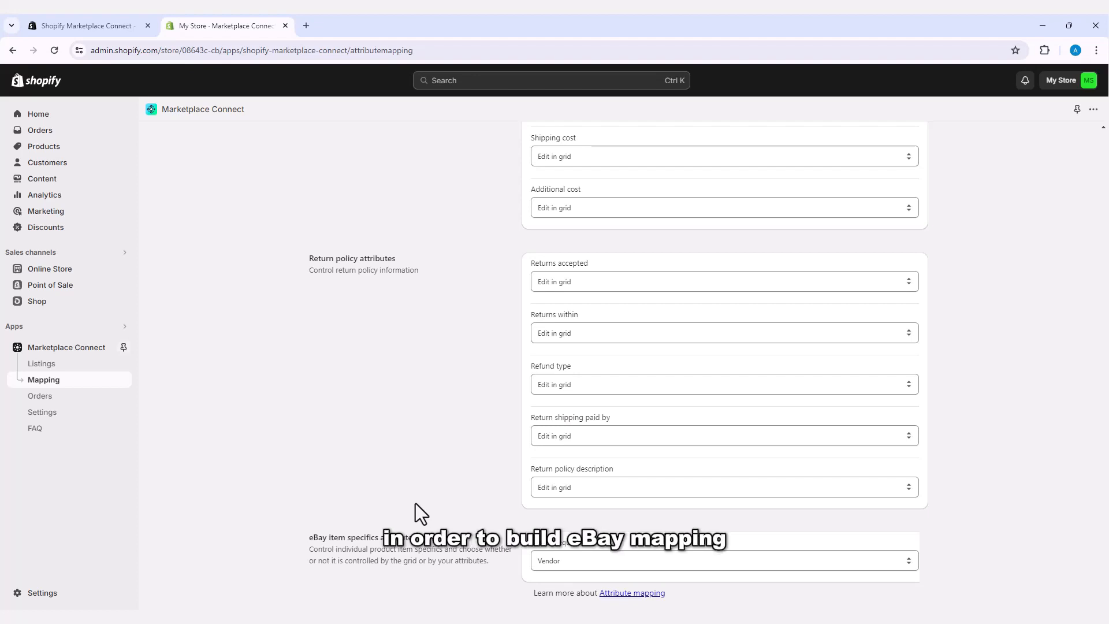
Step: Open Marketplace Connect's Orders page, which shows no orders found
left_click(40, 396)
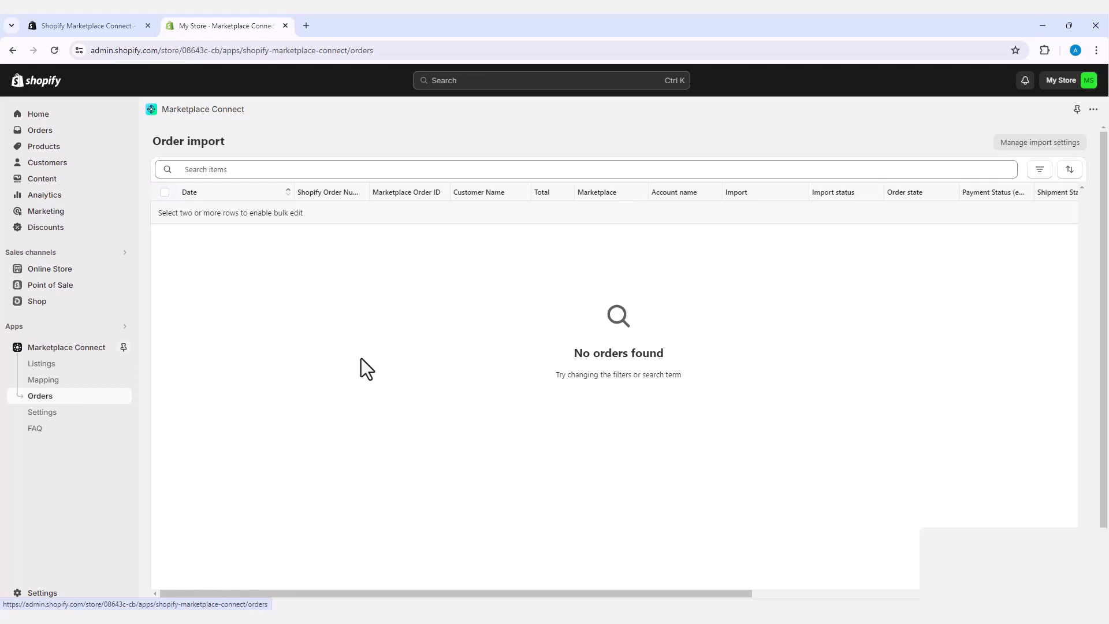
Step: Review the eBay.com Settings page (logo, defaults, currencies, sync, order import), then return to Overview
left_click(47, 416)
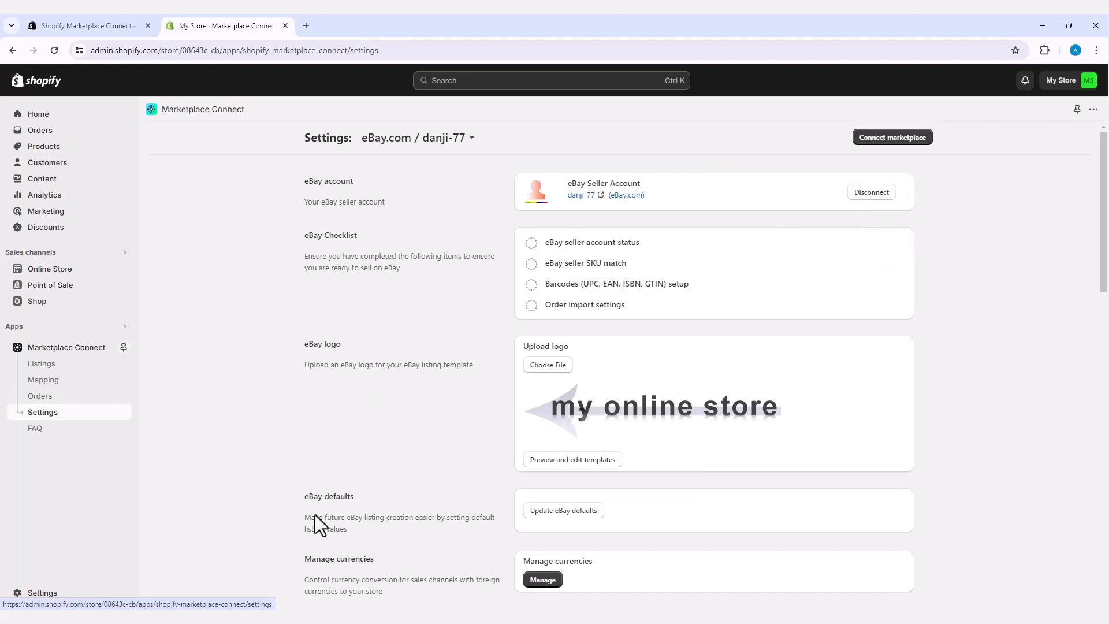
scroll(491, 431, "down", 2)
scroll(491, 430, "down", 12)
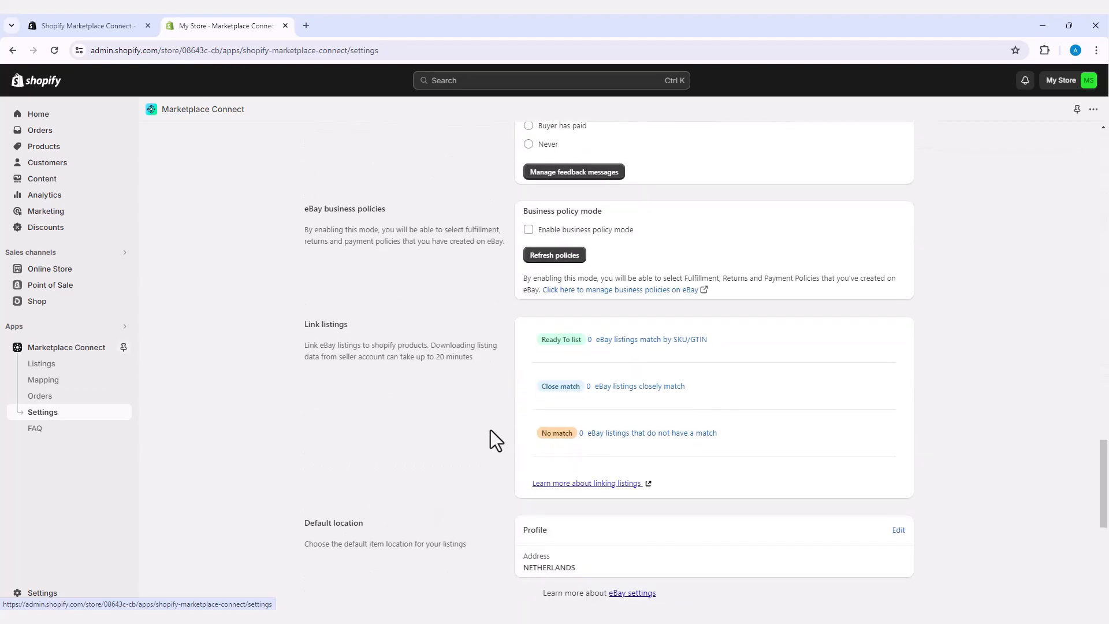
scroll(491, 430, "up", 14)
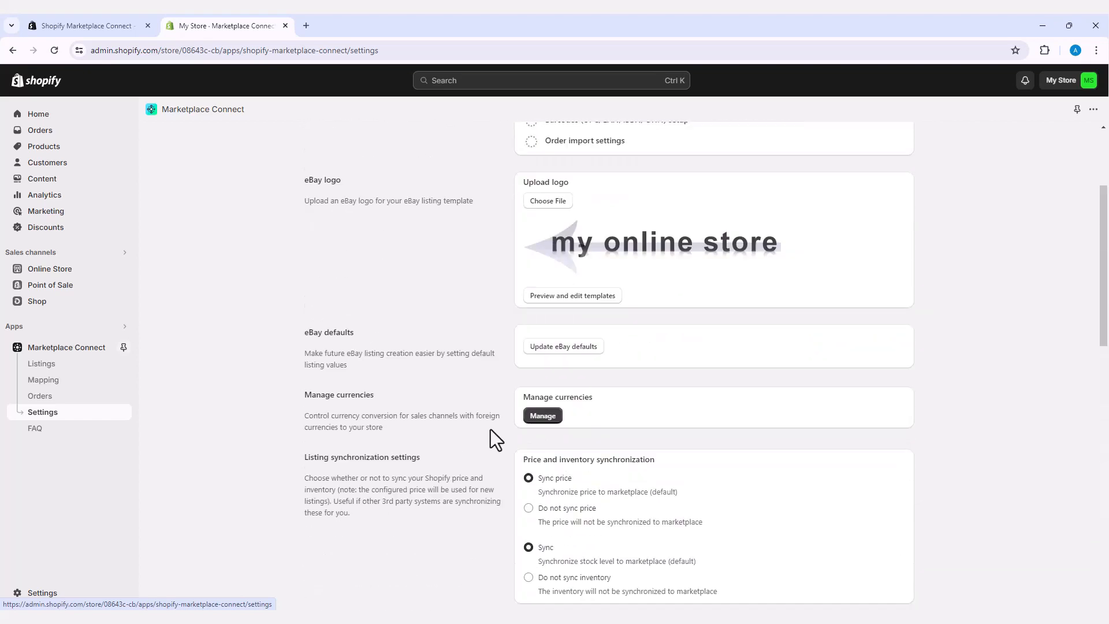
left_click(63, 351)
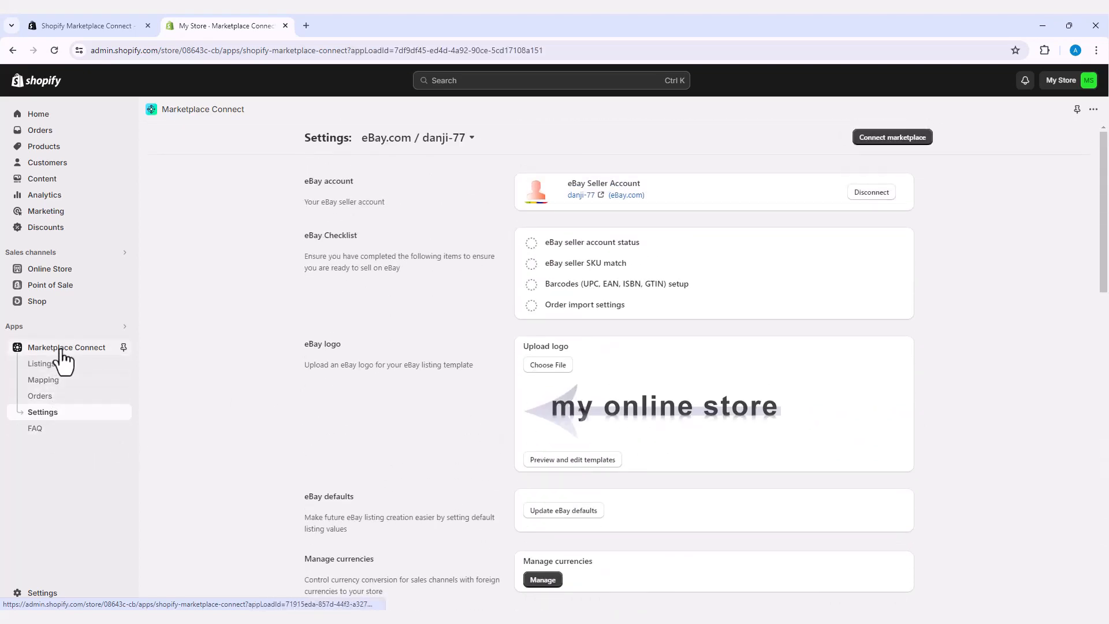